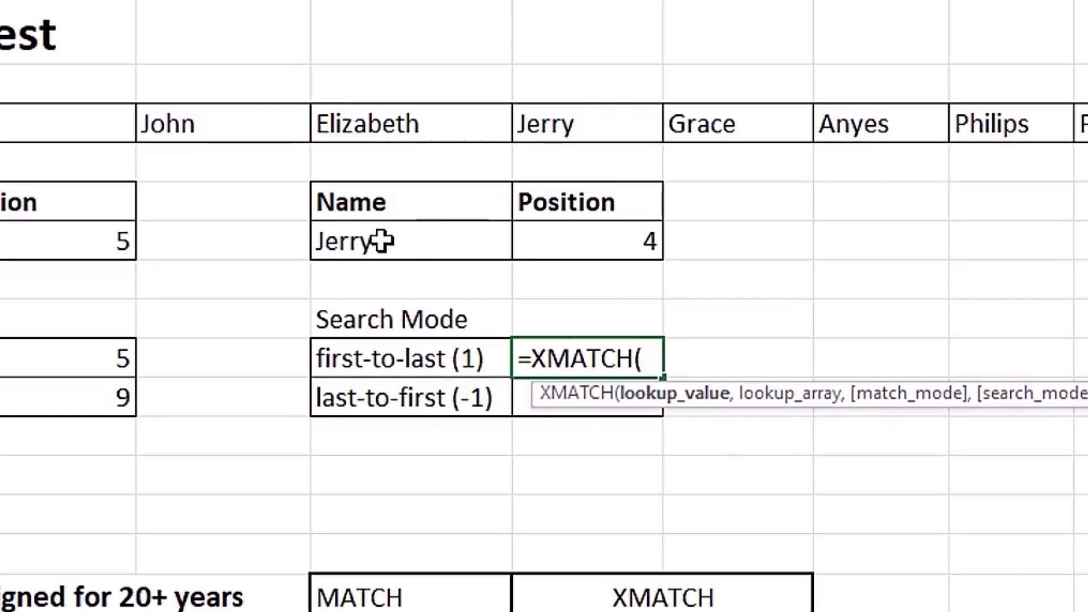
Complete the first-to-last search formula in H17 as =XMATCH(G14,E11:N11,0,1).
{"action": "type", "text": ","}
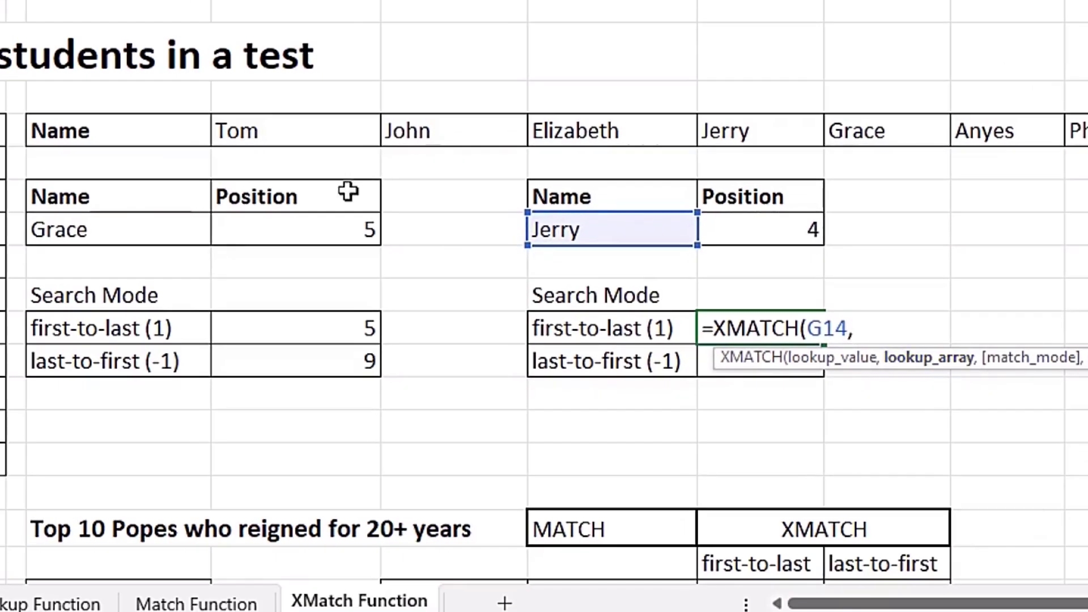
{"action": "left_click", "coordinate": [70, 124]}
{"action": "left_click_drag", "start_coordinate": [325, 132], "coordinate": [1042, 168]}
{"action": "type", "text": ",0,"}
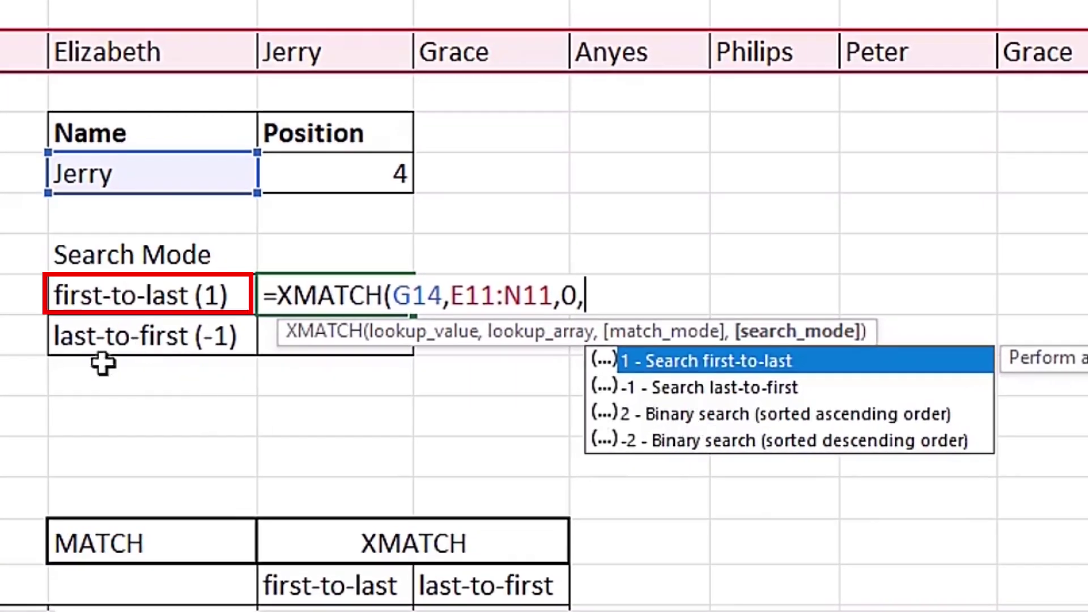
{"action": "key", "text": "Tab"}
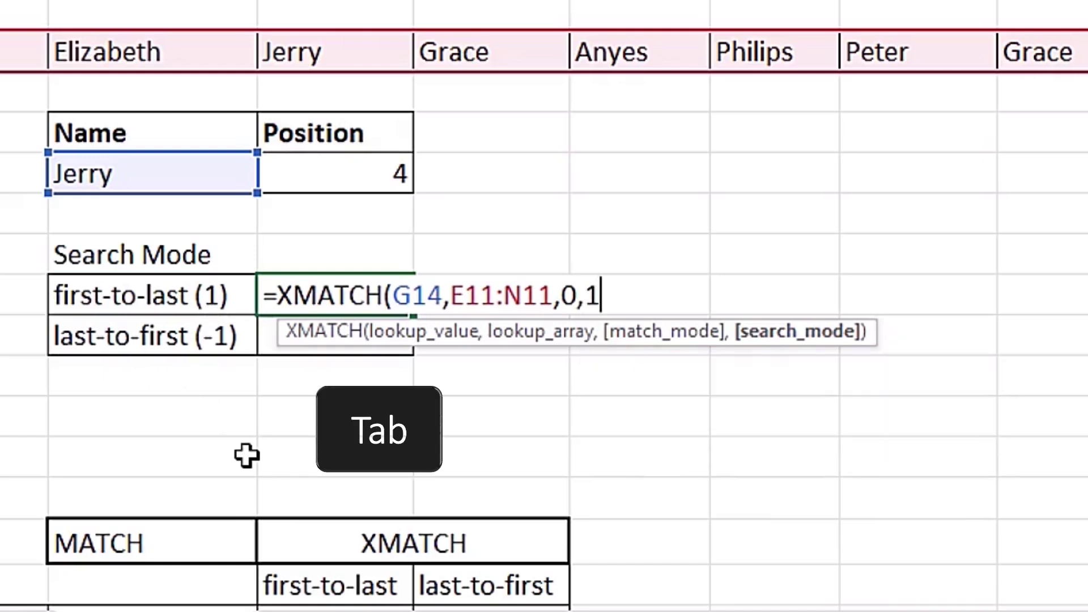
{"action": "type", "text": ")"}
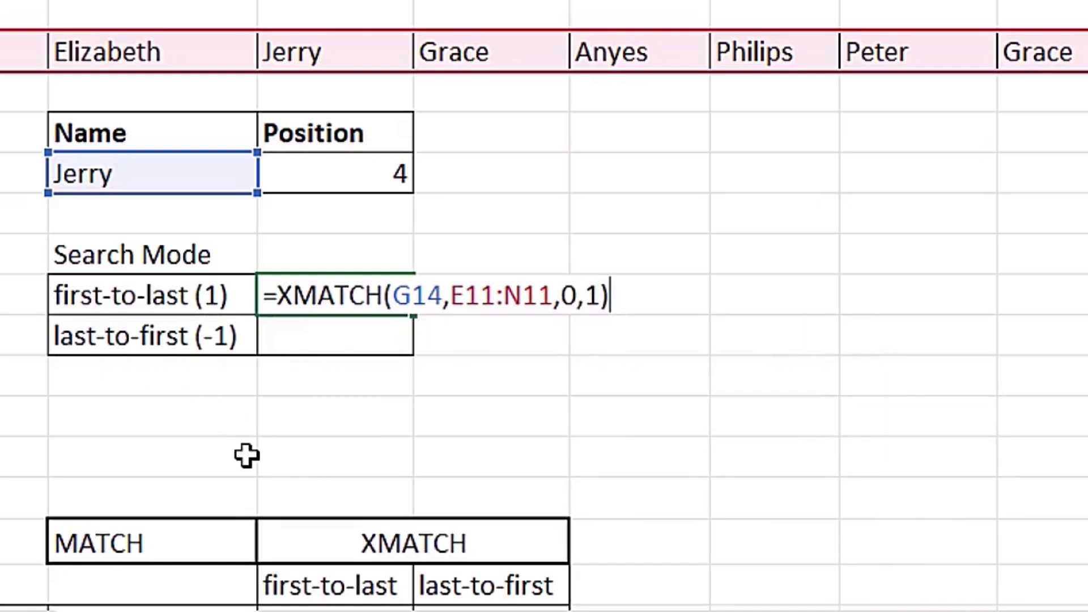
{"action": "key", "text": "Return"}
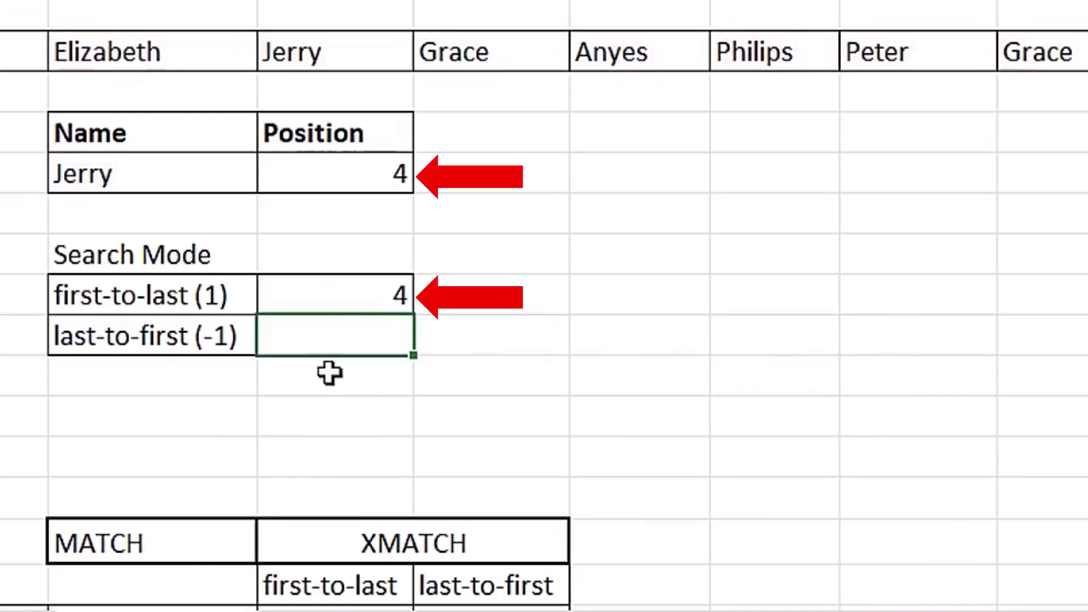
Enter the last-to-first search formula =XMATCH(G14,E11:N11,0,-1) in H18.
{"action": "type", "text": "=xma"}
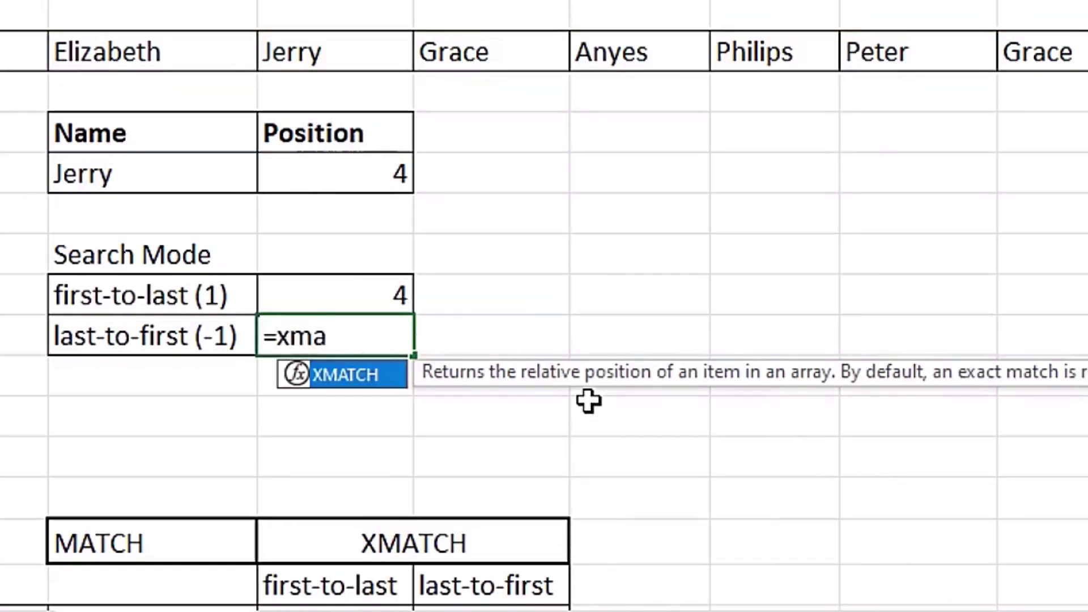
{"action": "key", "text": "Tab"}
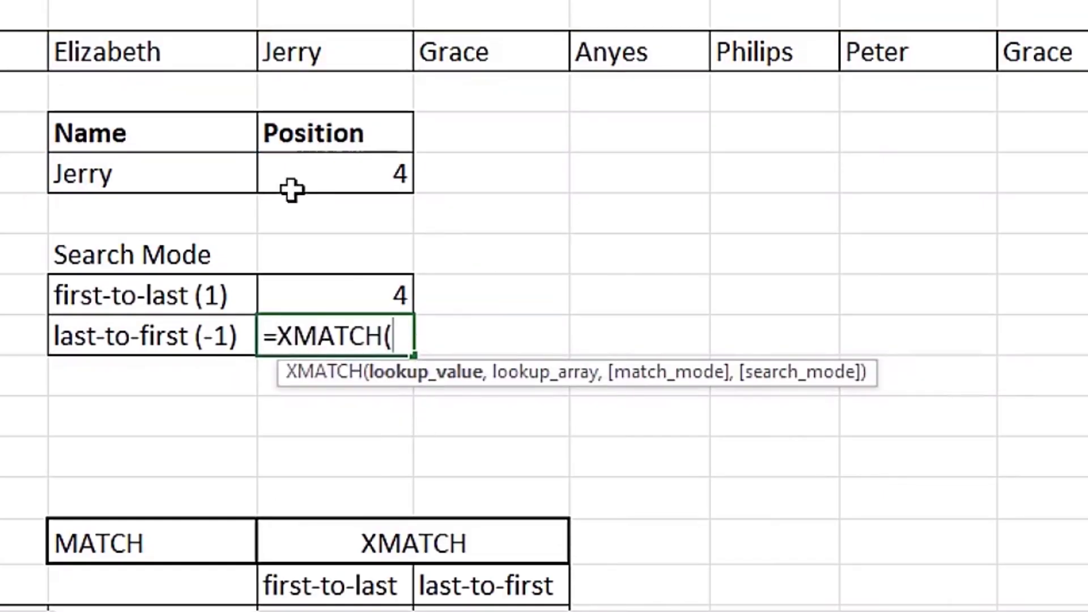
{"action": "left_click", "coordinate": [181, 176]}
{"action": "type", "text": ","}
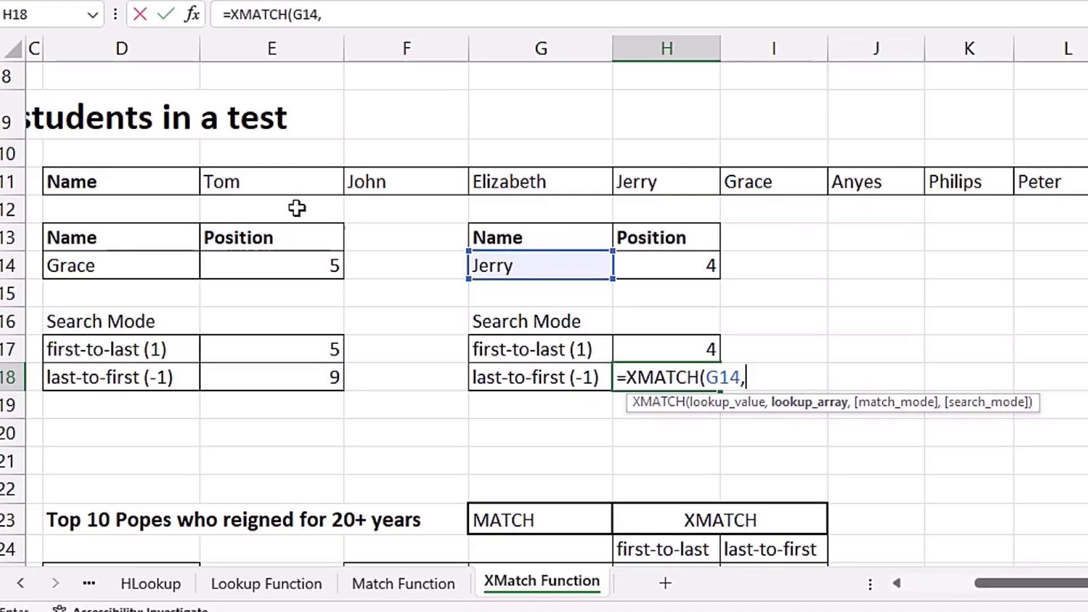
{"action": "left_click_drag", "start_coordinate": [258, 181], "coordinate": [1087, 181]}
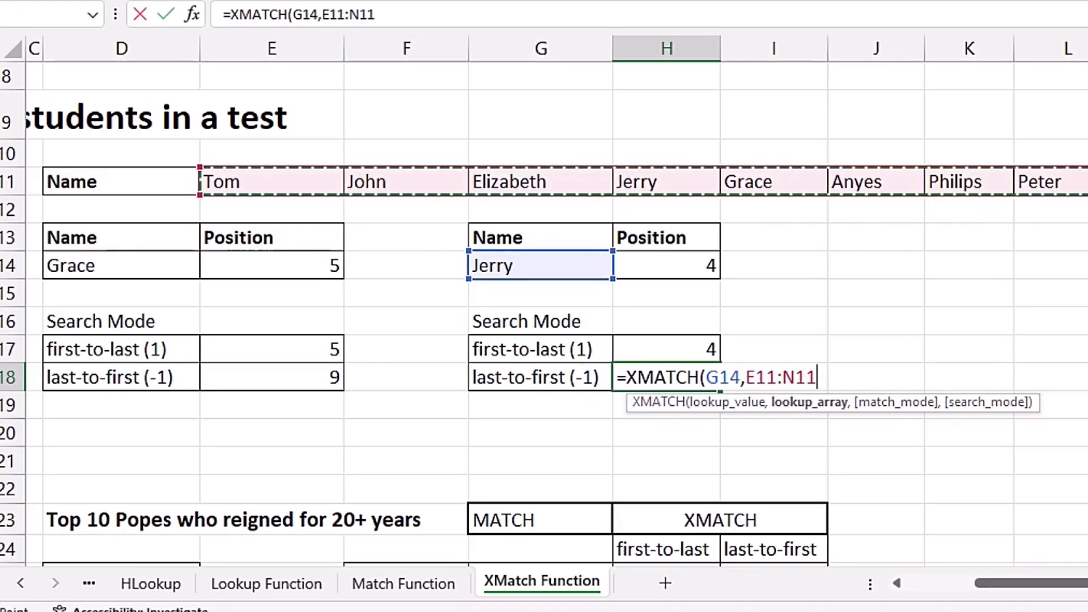
{"action": "type", "text": ","}
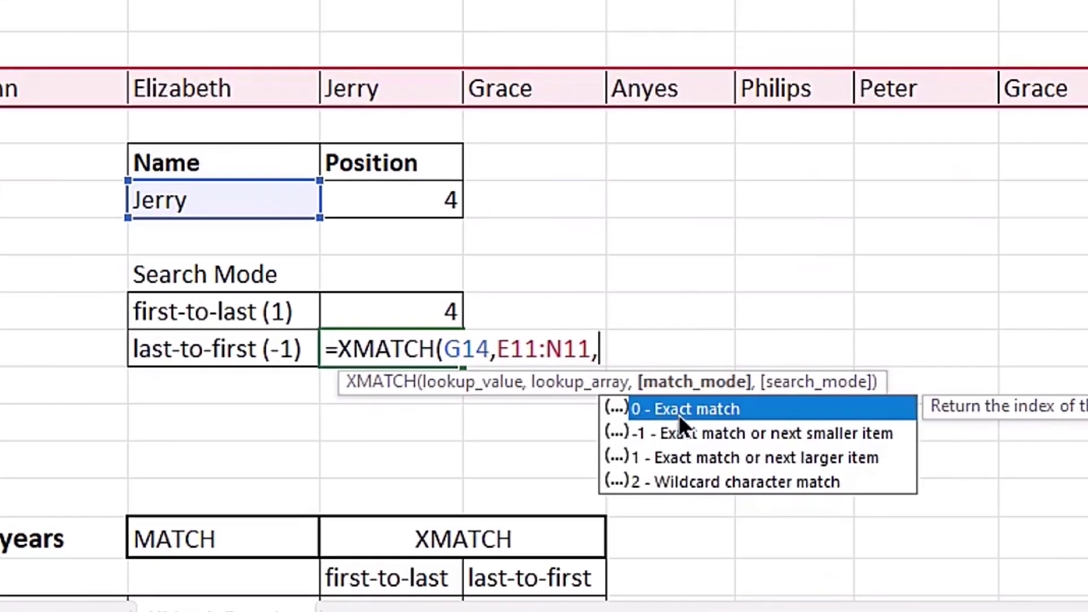
{"action": "type", "text": "0,"}
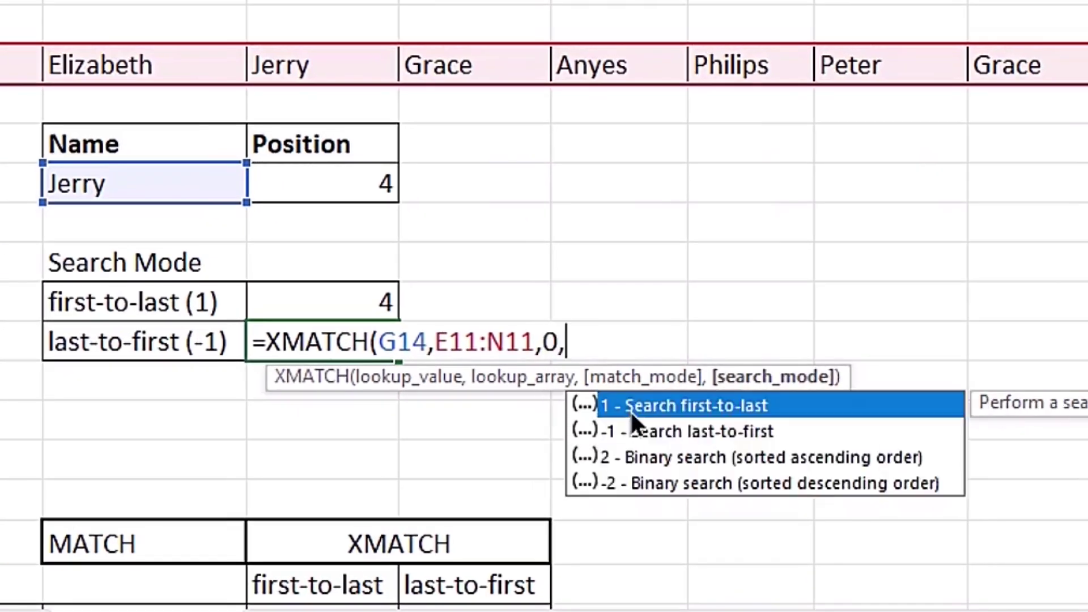
{"action": "key", "text": "Down"}
{"action": "key", "text": "Tab"}
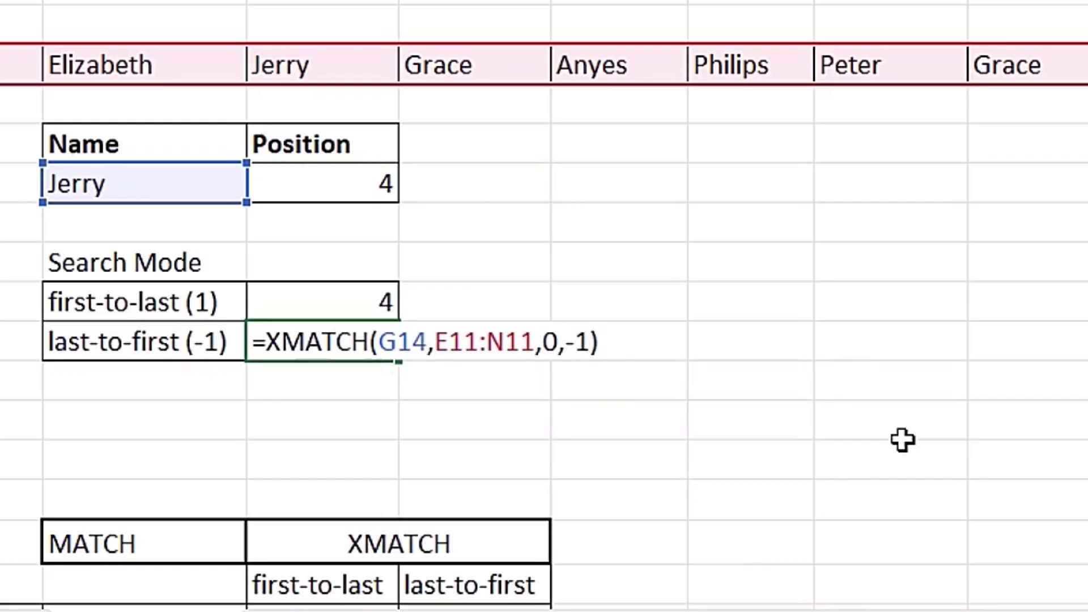
{"action": "key", "text": "Return"}
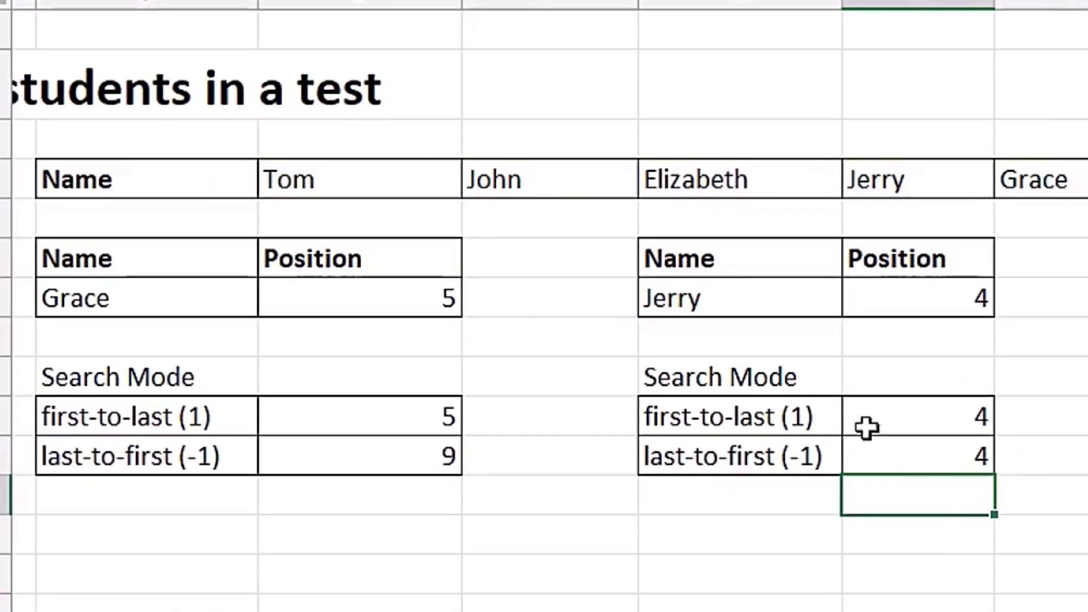
Change the lookup name in G14 to the same student as in D14, using the cell's list of allowed names.
{"action": "left_click", "coordinate": [767, 306]}
{"action": "left_click", "coordinate": [857, 302]}
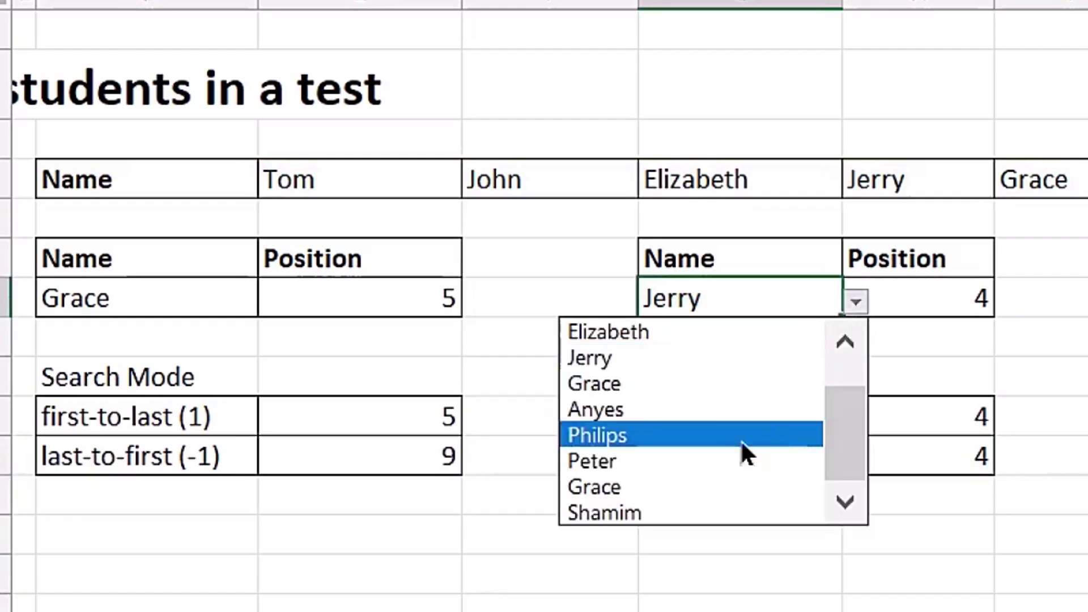
{"action": "left_click", "coordinate": [687, 487]}
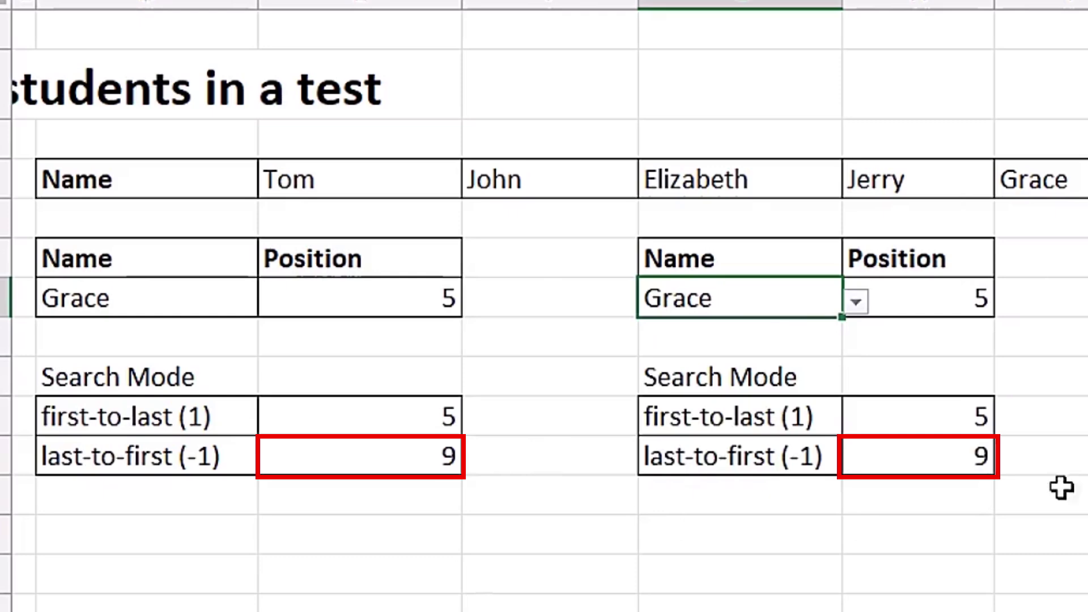
Examine the MATCH rank formulas for the exact name and the wildcard entries in the Top 10 Popes table.
{"action": "scroll", "coordinate": [544, 306], "scroll_direction": "left", "scroll_amount": 3}
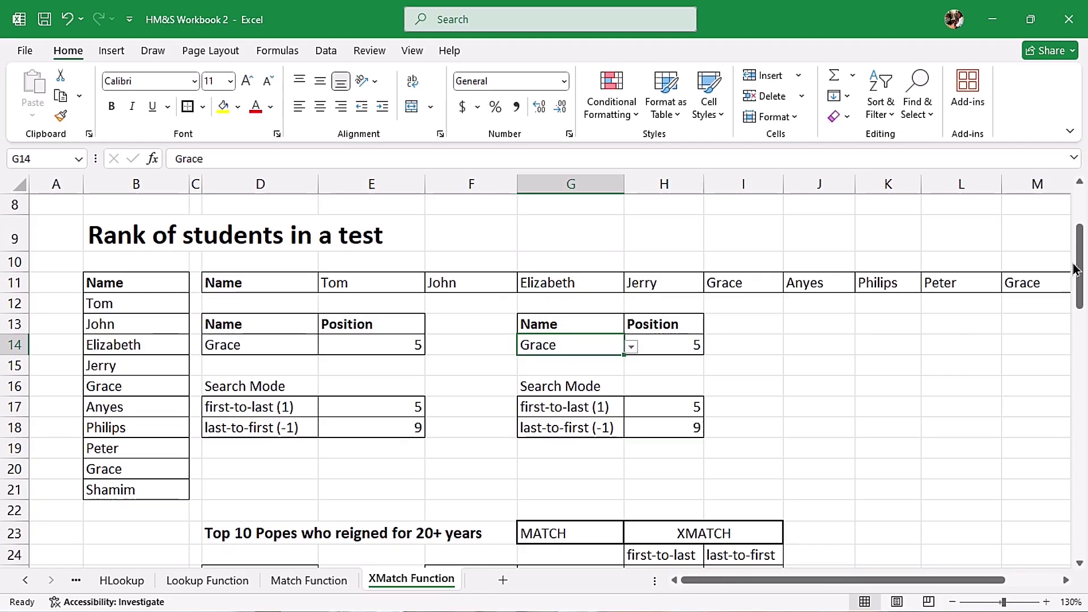
{"action": "left_click_drag", "start_coordinate": [1080, 249], "coordinate": [1084, 340]}
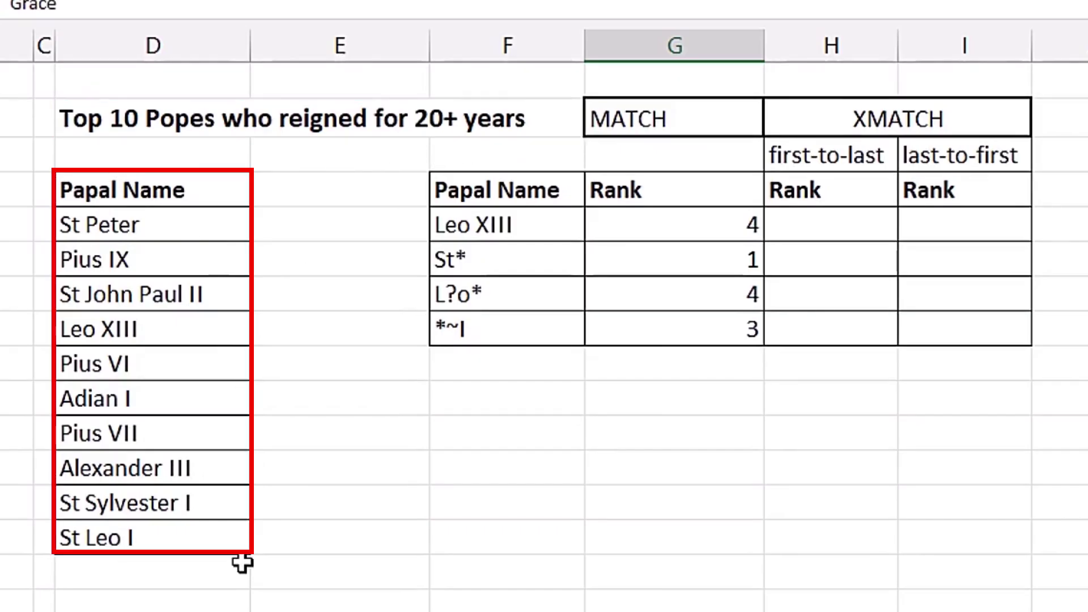
{"action": "left_click", "coordinate": [587, 223]}
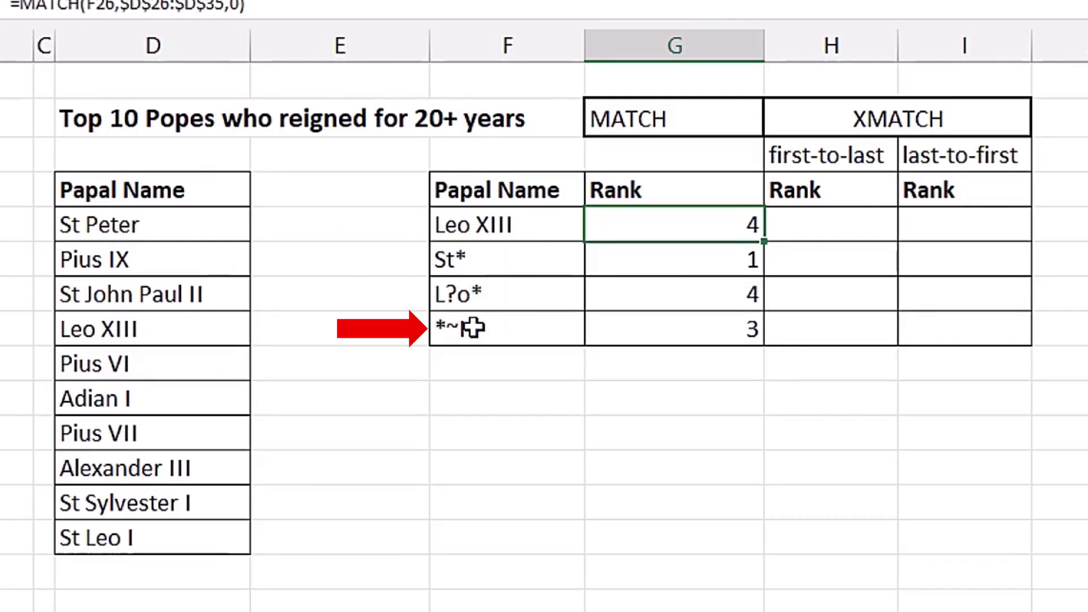
{"action": "double_click", "coordinate": [659, 266]}
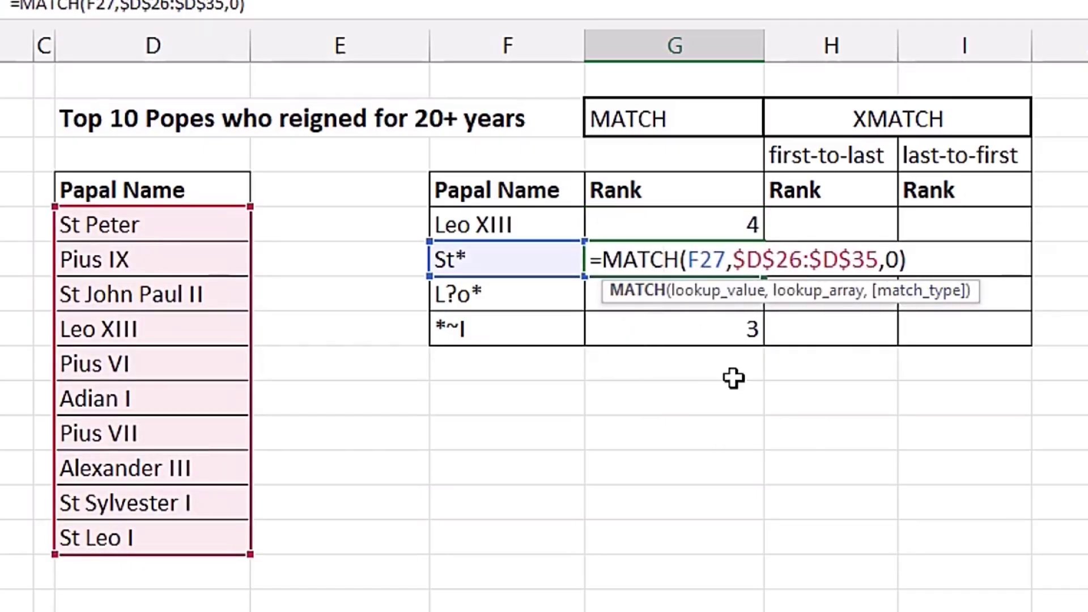
{"action": "key", "text": "Escape"}
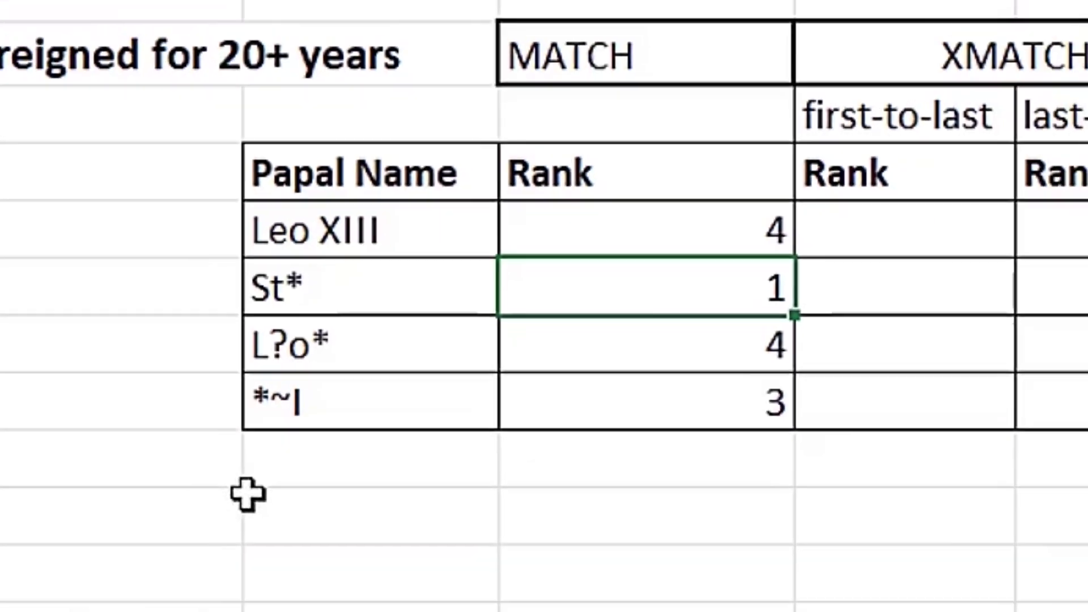
{"action": "left_click", "coordinate": [610, 240]}
{"action": "double_click", "coordinate": [664, 196]}
{"action": "left_click", "coordinate": [643, 274]}
{"action": "double_click", "coordinate": [644, 271]}
{"action": "key", "text": "Escape"}
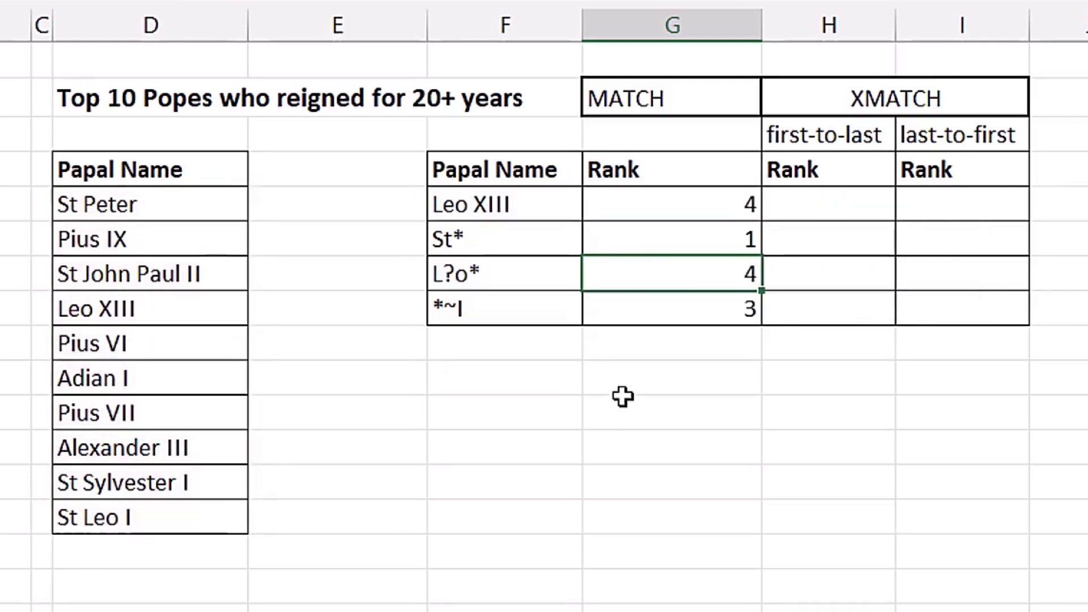
Begin an XMATCH formula in H26 with F26 as lookup value and the absolute range $D$26:$D$35 as lookup array.
{"action": "left_click", "coordinate": [854, 197]}
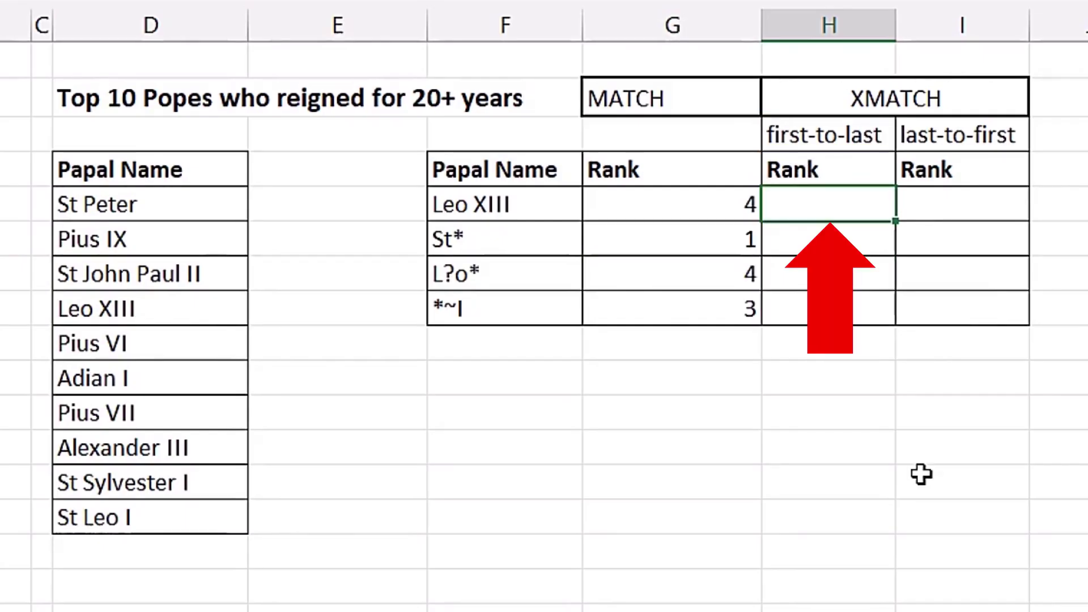
{"action": "type", "text": "xm"}
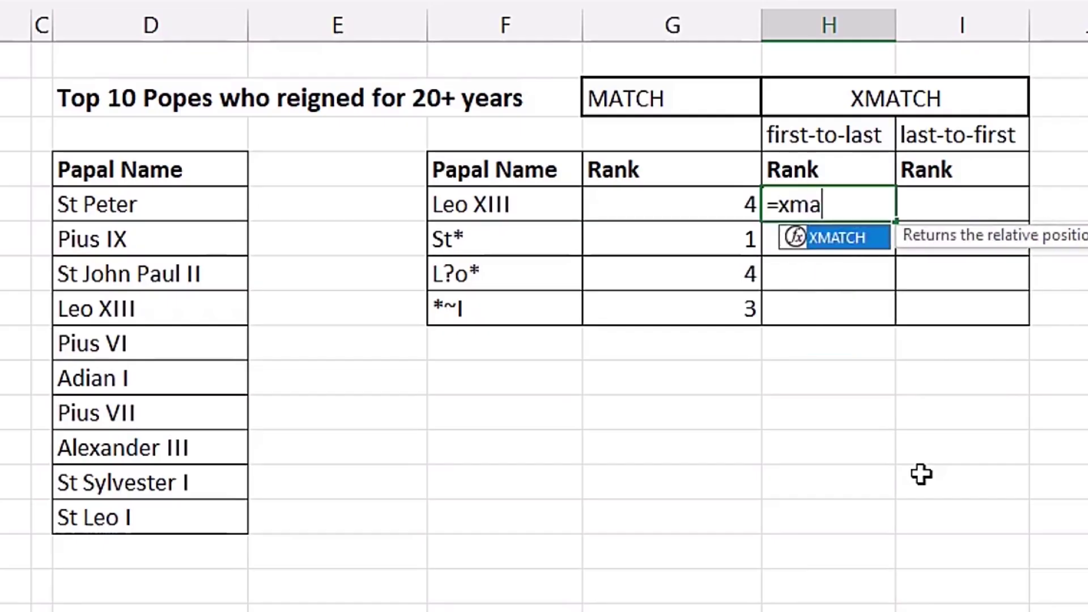
{"action": "type", "text": "a"}
{"action": "key", "text": "Tab"}
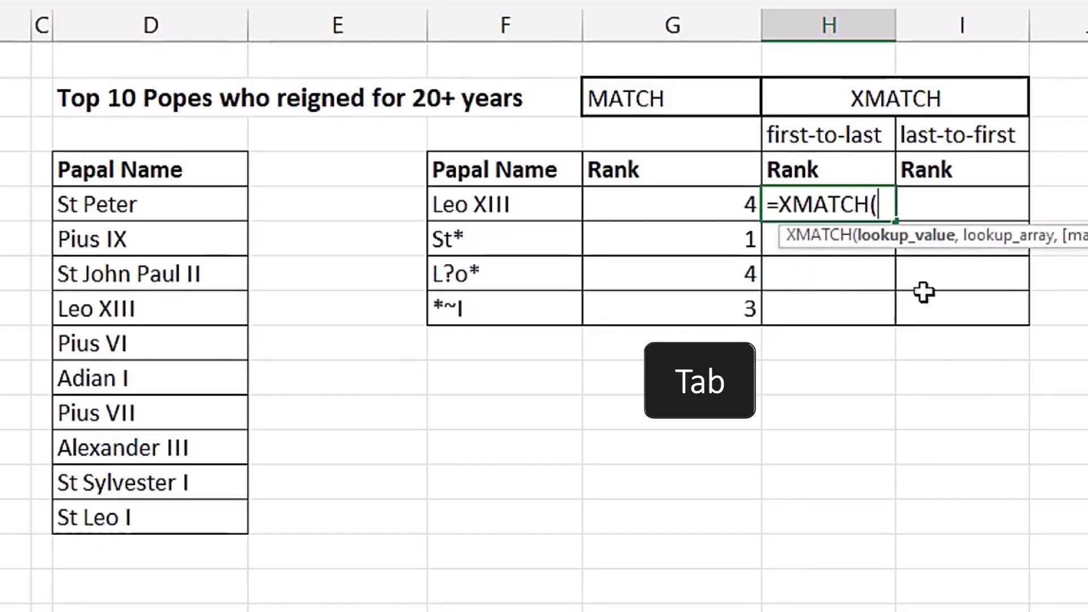
{"action": "left_click", "coordinate": [495, 201]}
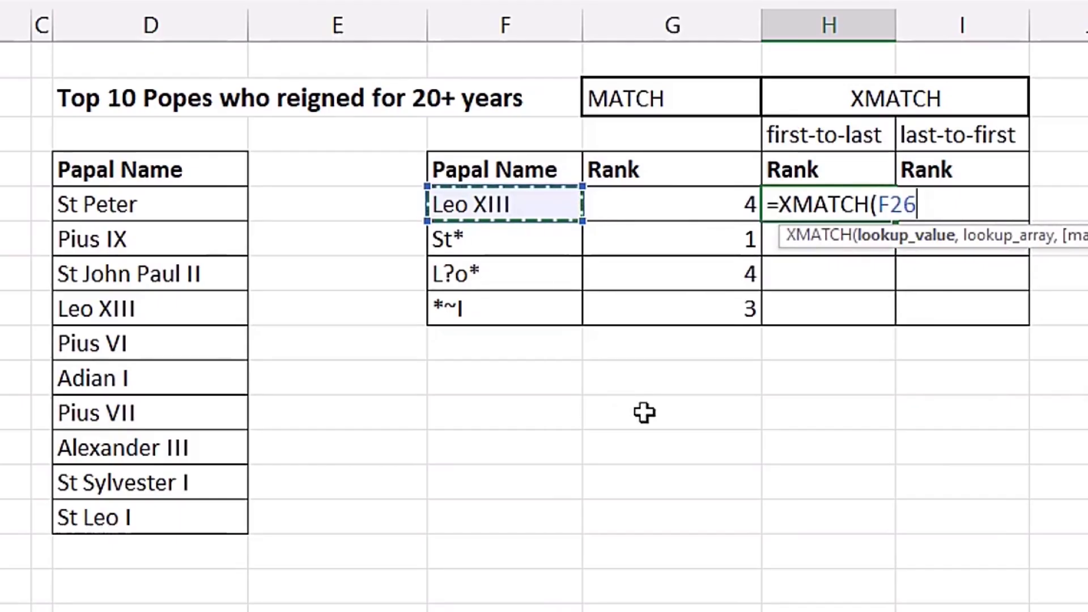
{"action": "type", "text": ","}
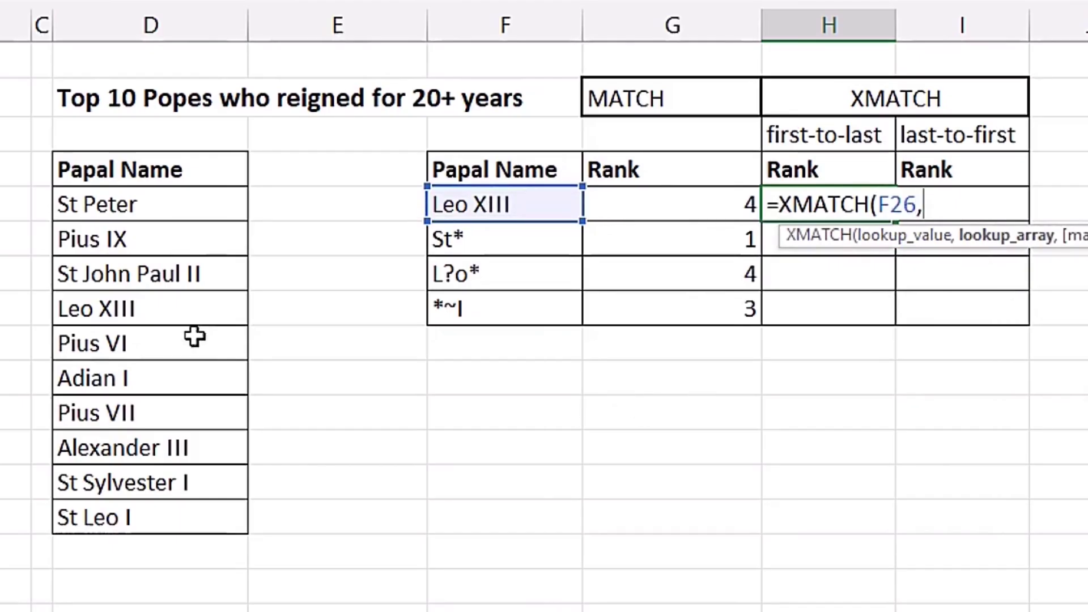
{"action": "left_click_drag", "start_coordinate": [138, 208], "coordinate": [145, 509]}
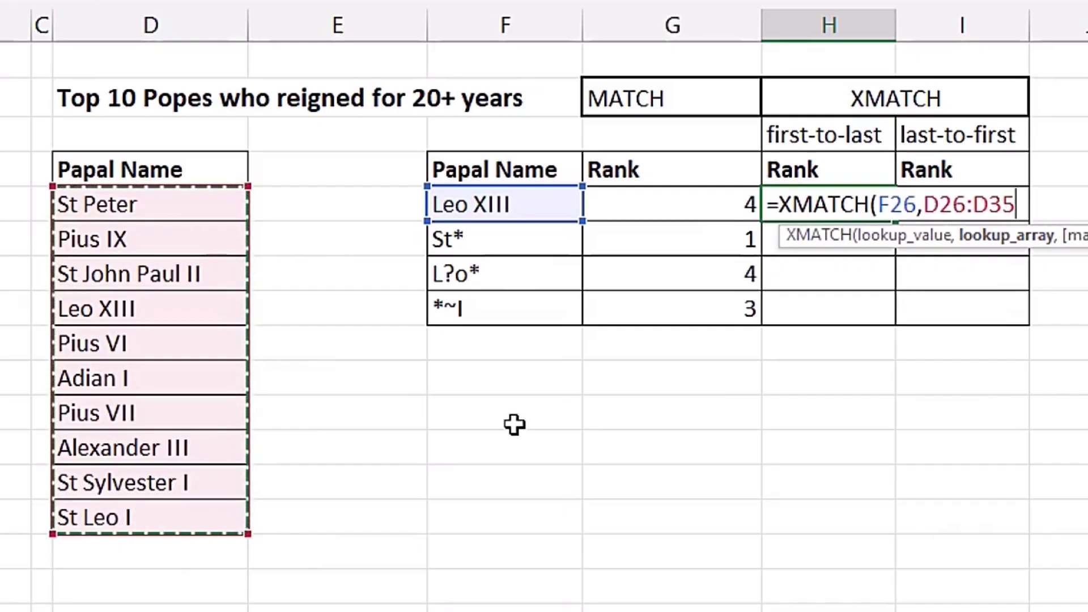
{"action": "key", "text": "F4"}
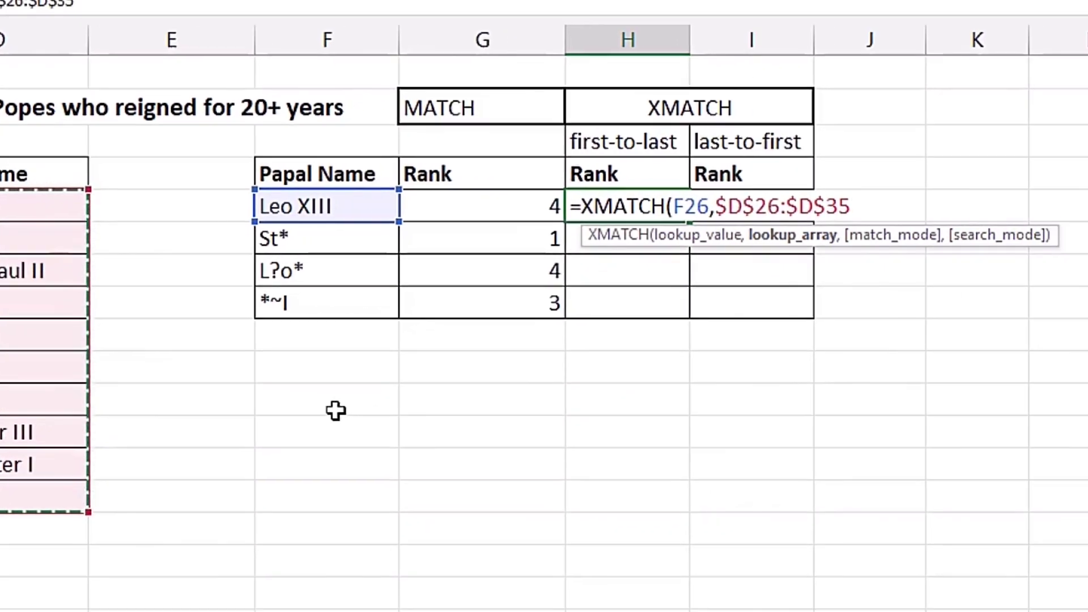
Finish the H26 formula with wildcard match mode 2 and first-to-last search mode 1, and fill it down to H29.
{"action": "type", "text": ","}
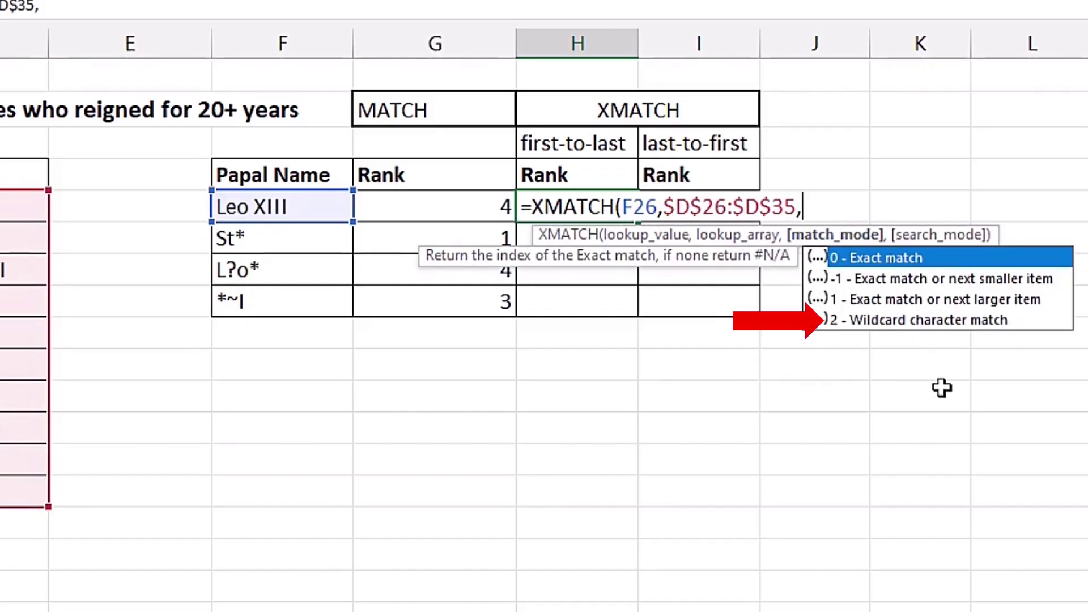
{"action": "key", "text": "Down"}
{"action": "key", "text": "Down"}
{"action": "key", "text": "Down"}
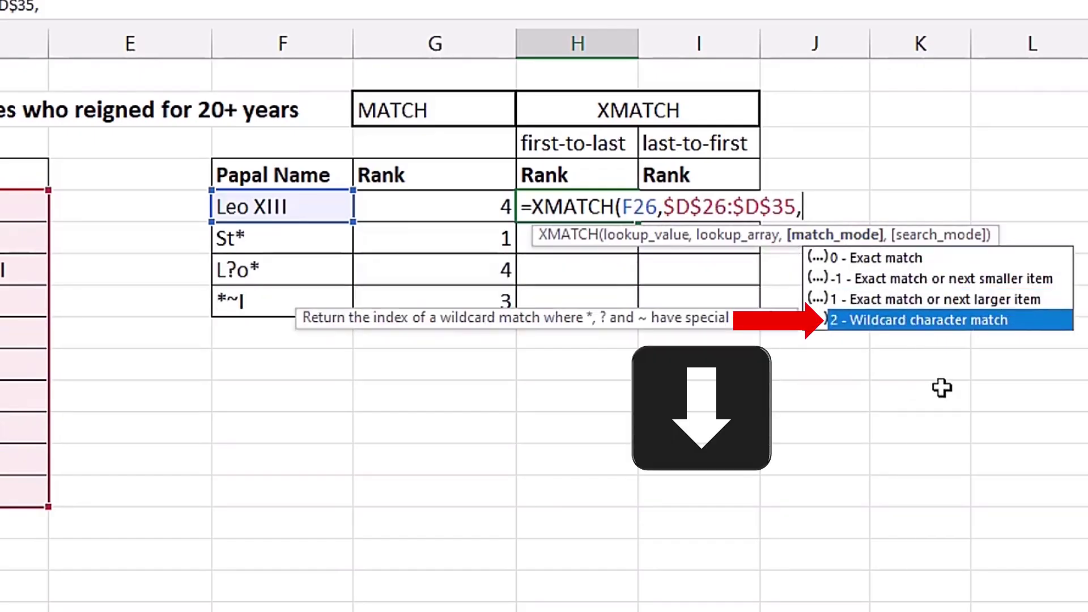
{"action": "key", "text": "Tab"}
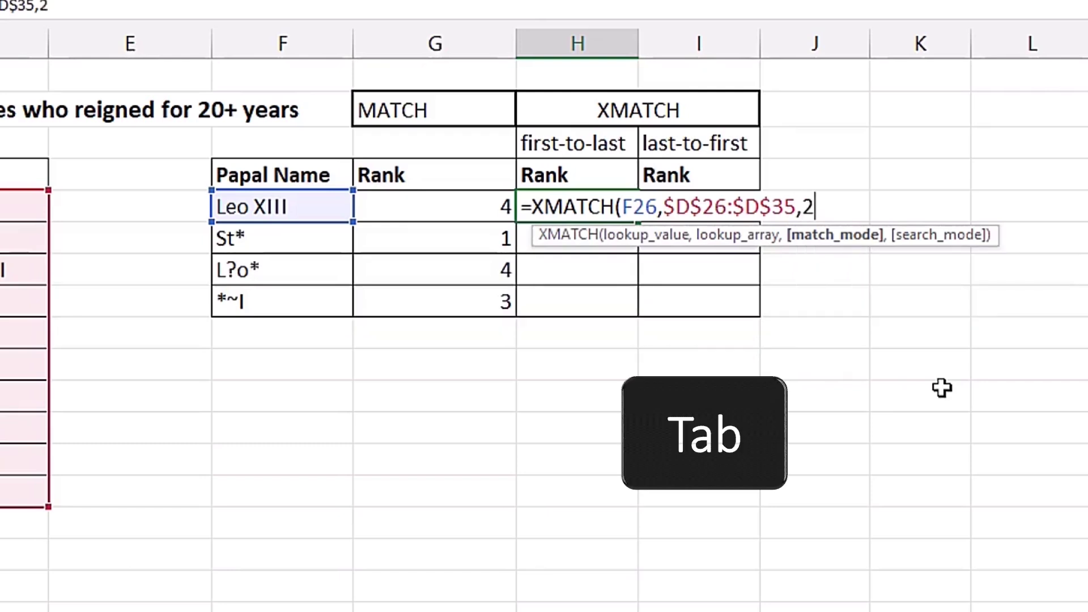
{"action": "type", "text": ","}
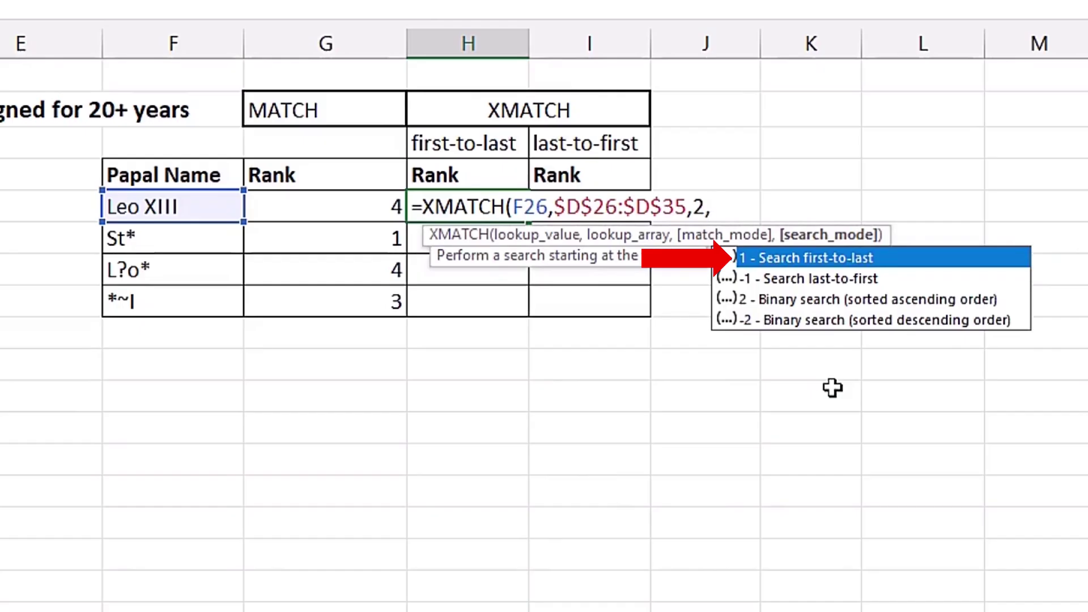
{"action": "key", "text": "Tab"}
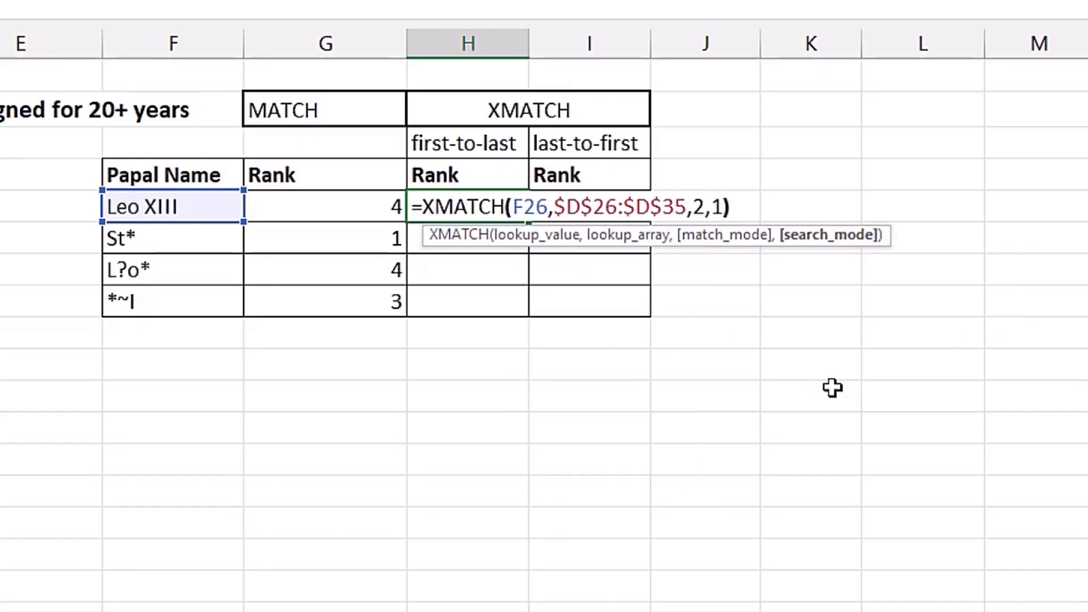
{"action": "type", "text": ")"}
{"action": "key", "text": "ctrl+Return"}
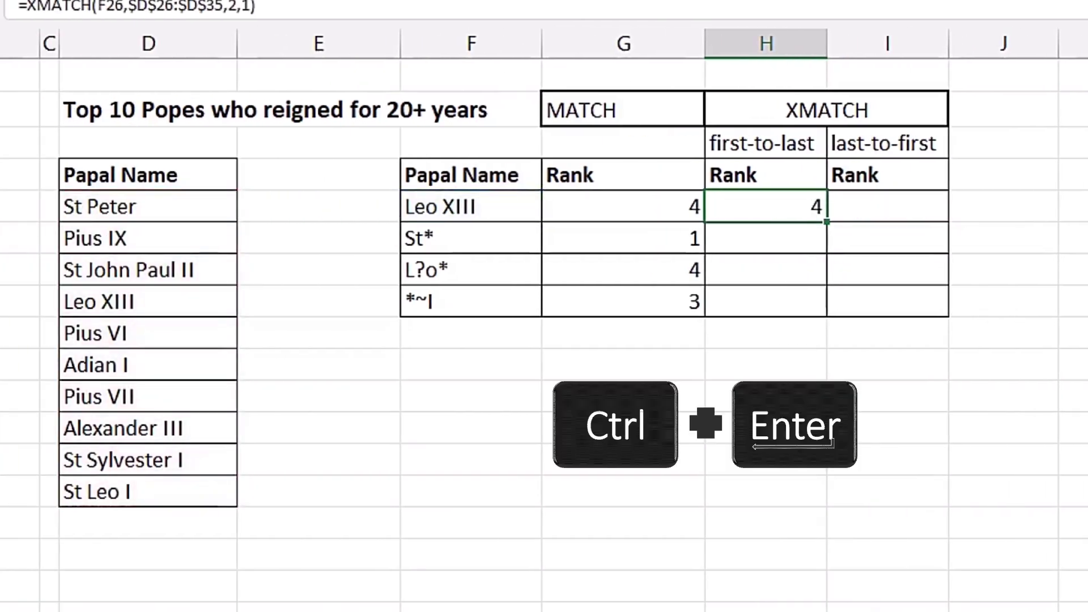
{"action": "left_click_drag", "start_coordinate": [827, 222], "coordinate": [813, 306]}
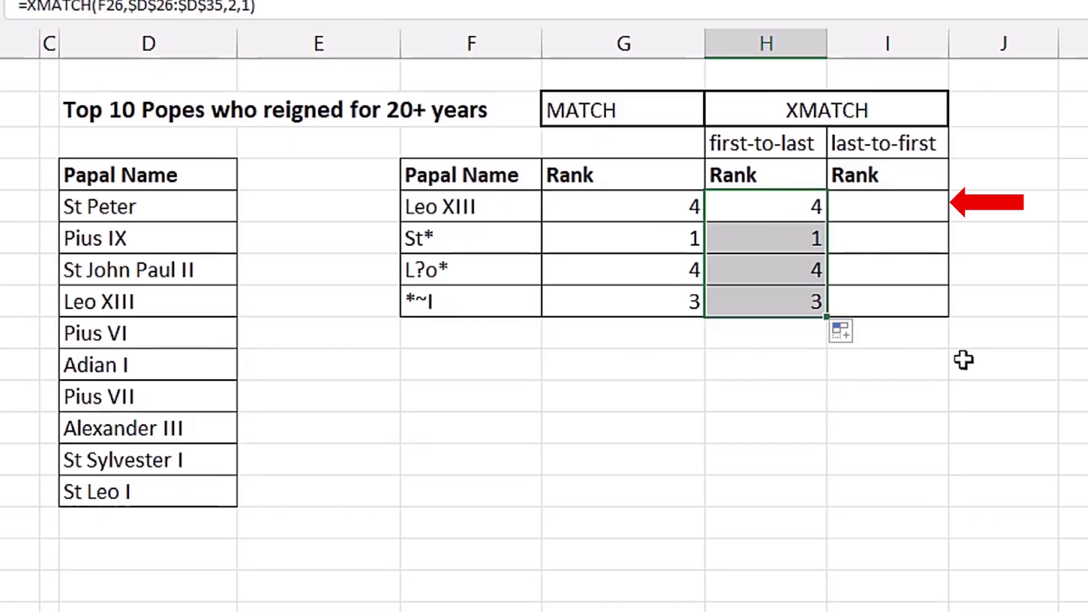
Begin an XMATCH formula in I26 with F26 as lookup value and the absolute range $D$26:$D$35 as lookup array.
{"action": "left_click", "coordinate": [904, 217]}
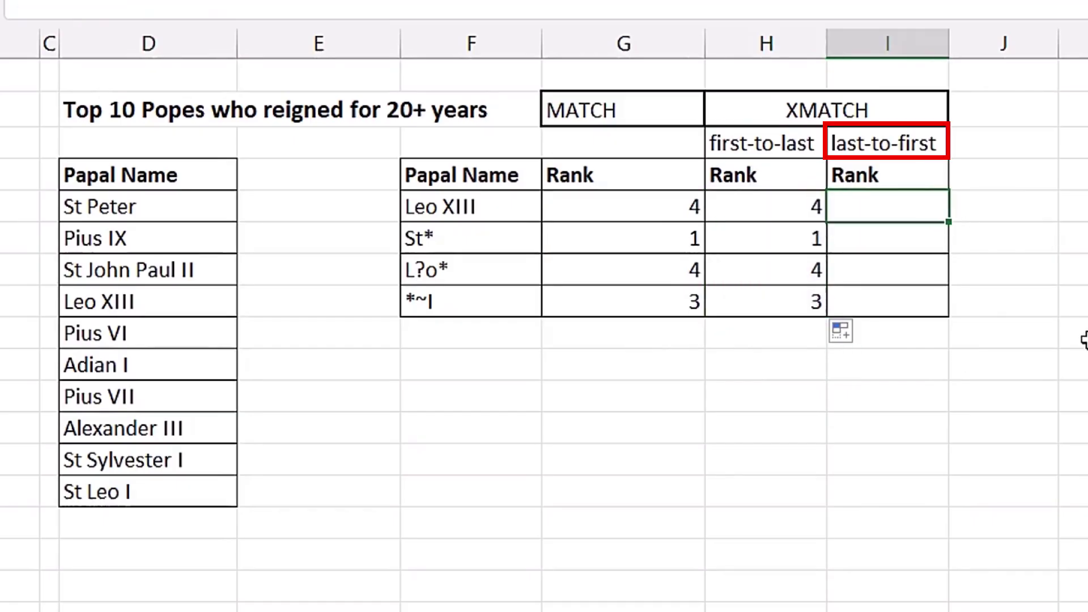
{"action": "type", "text": "=xma"}
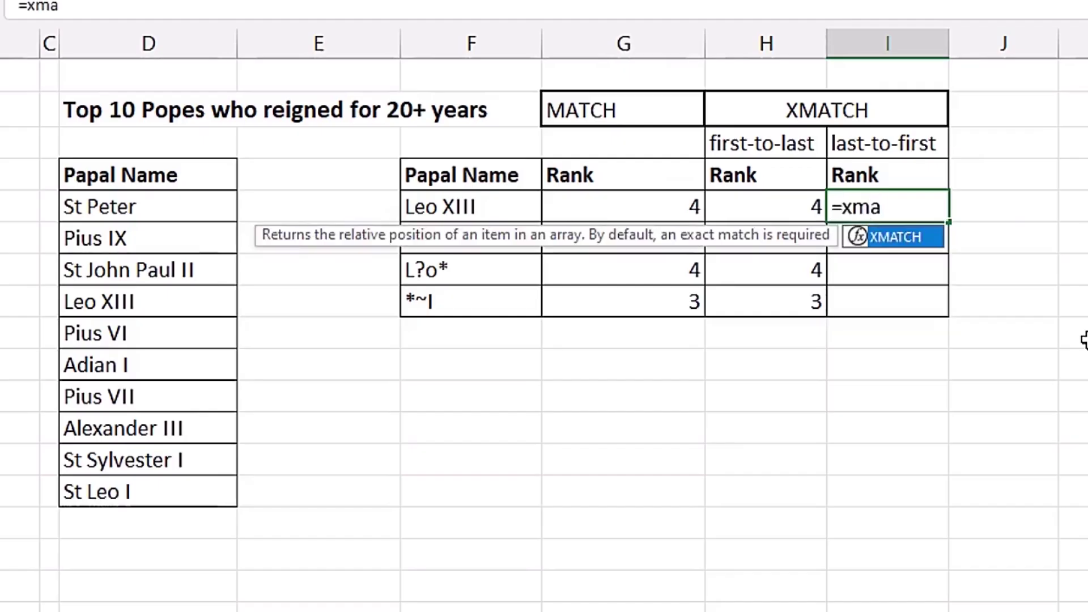
{"action": "key", "text": "Tab"}
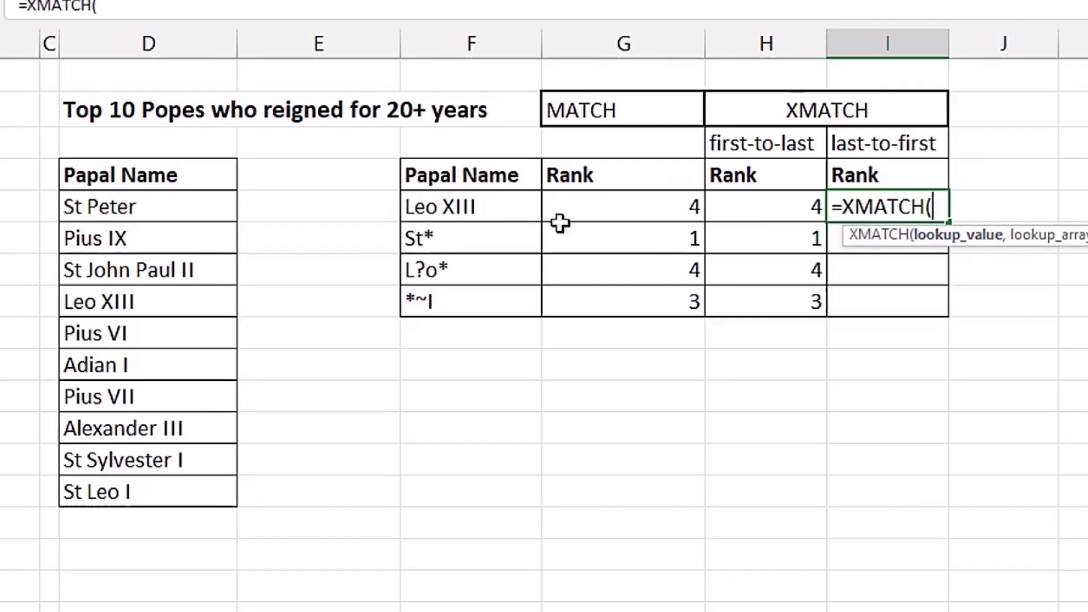
{"action": "left_click", "coordinate": [479, 210]}
{"action": "type", "text": ","}
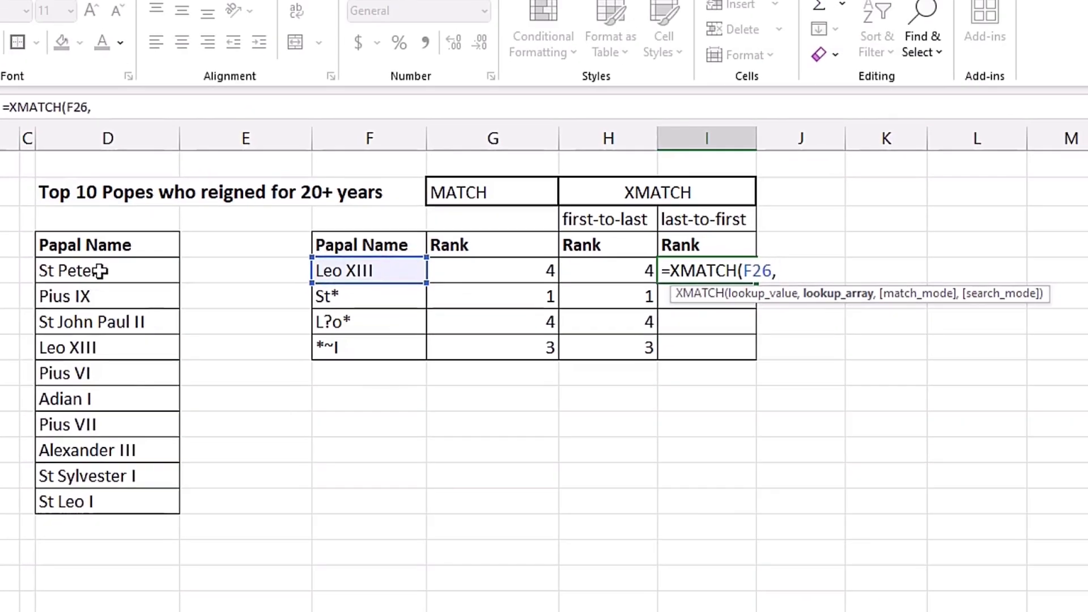
{"action": "left_click_drag", "start_coordinate": [101, 271], "coordinate": [103, 499]}
{"action": "key", "text": "F4"}
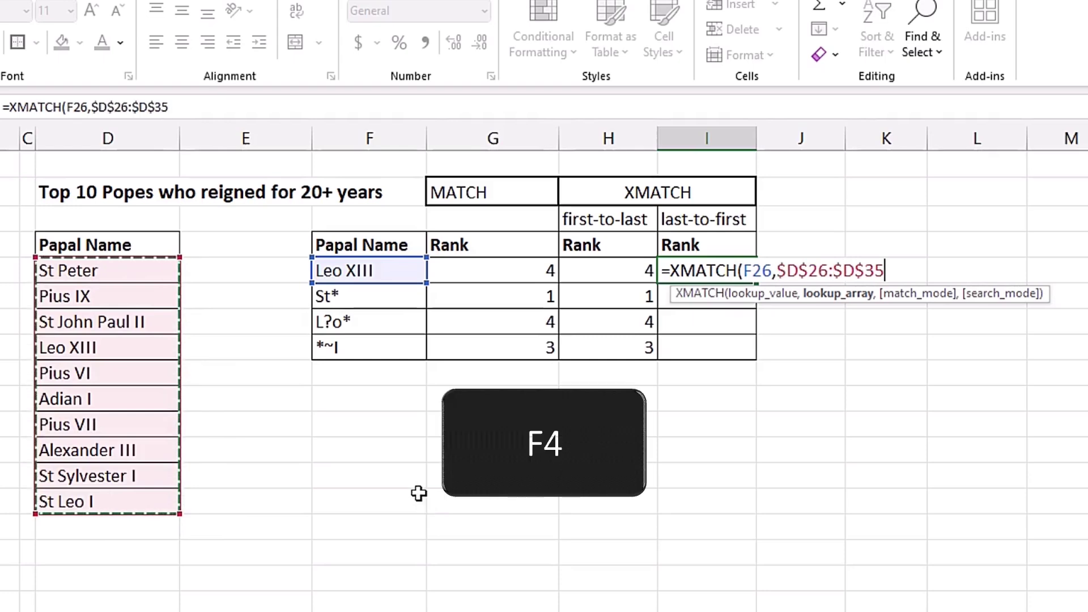
Complete the I26 formula with wildcard match mode 2 and last-to-first search mode -1, and fill it down to I29.
{"action": "type", "text": ","}
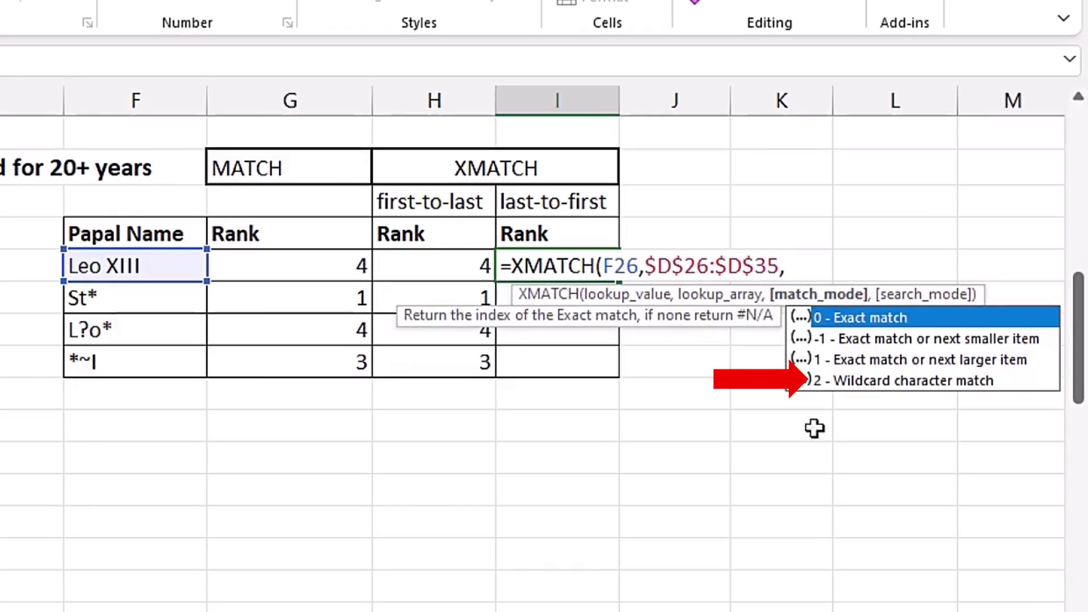
{"action": "double_click", "coordinate": [890, 379]}
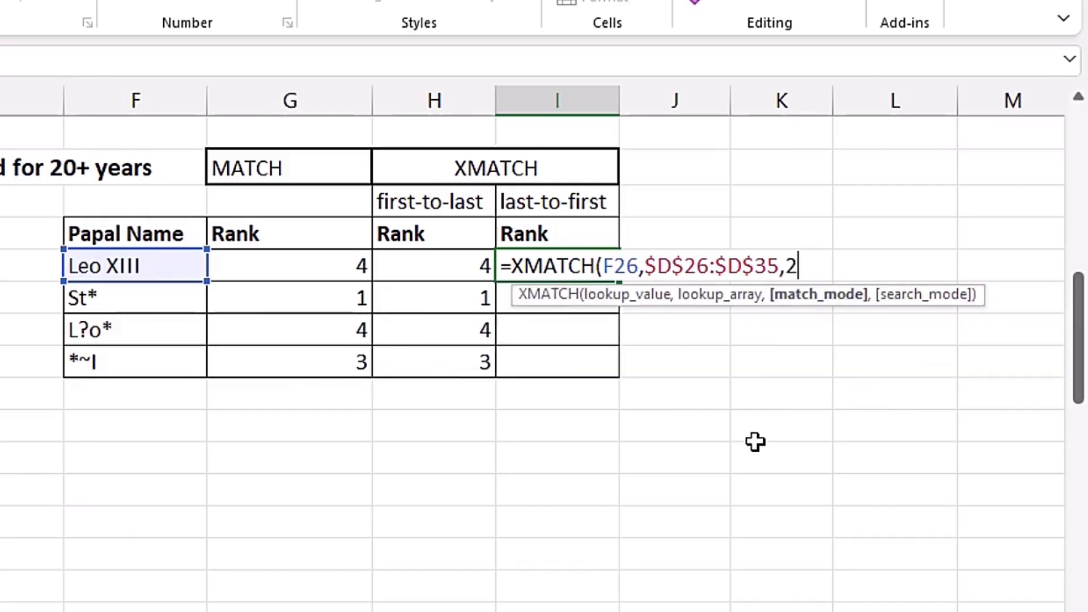
{"action": "type", "text": ","}
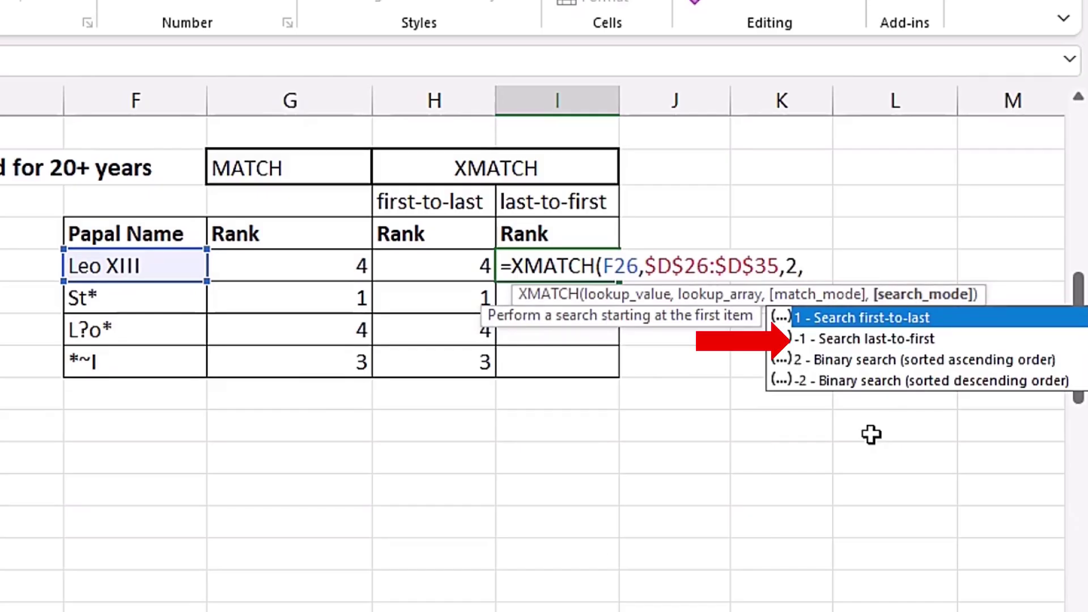
{"action": "key", "text": "Down"}
{"action": "key", "text": "Tab"}
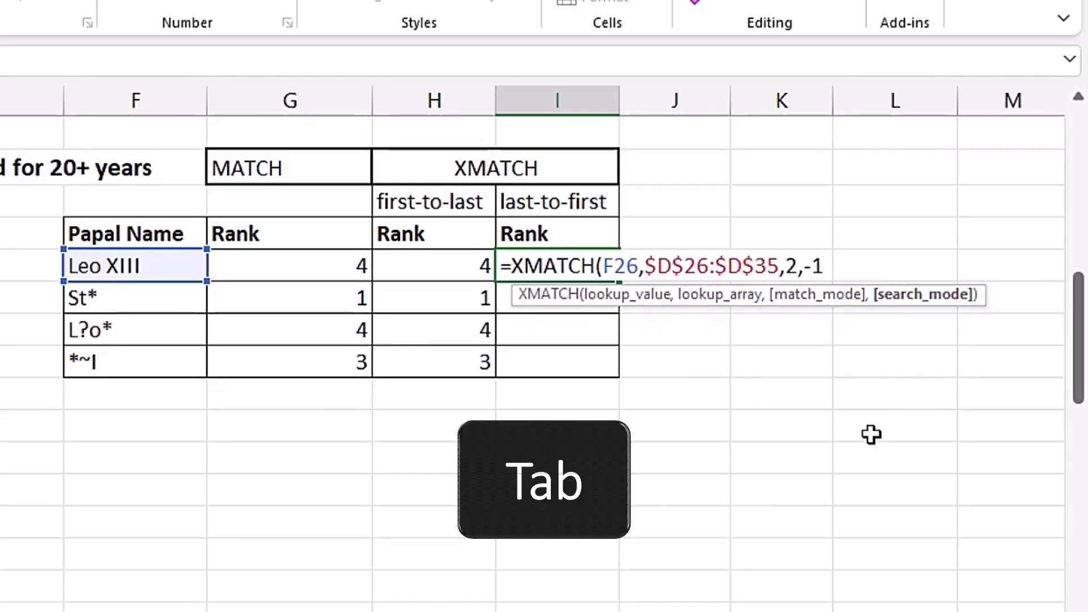
{"action": "type", "text": ")"}
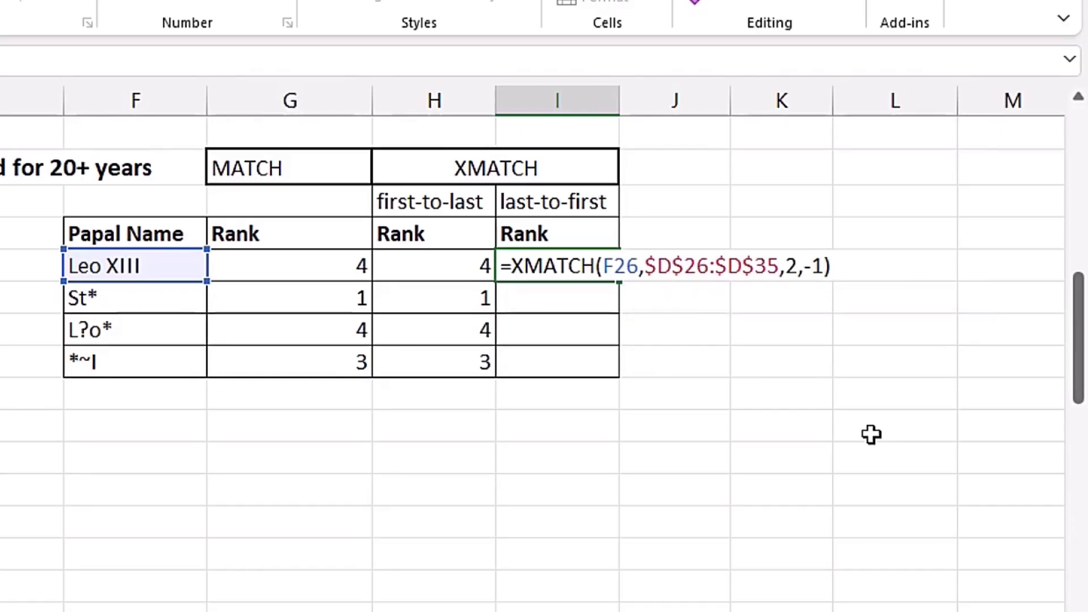
{"action": "key", "text": "ctrl+Return"}
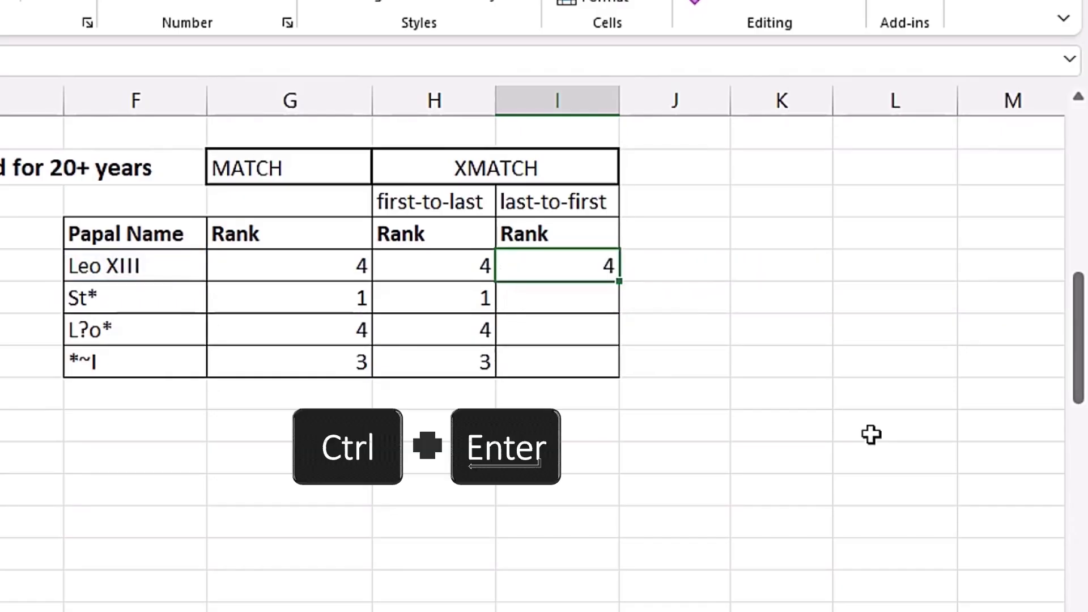
{"action": "left_click_drag", "start_coordinate": [619, 281], "coordinate": [607, 388]}
Compare the MATCH and XMATCH ranks for the St* and *~I wildcard entries with the papal name list.
{"action": "left_click_drag", "start_coordinate": [170, 297], "coordinate": [524, 294]}
{"action": "left_click_drag", "start_coordinate": [891, 271], "coordinate": [893, 272]}
{"action": "left_click_drag", "start_coordinate": [503, 337], "coordinate": [893, 343]}
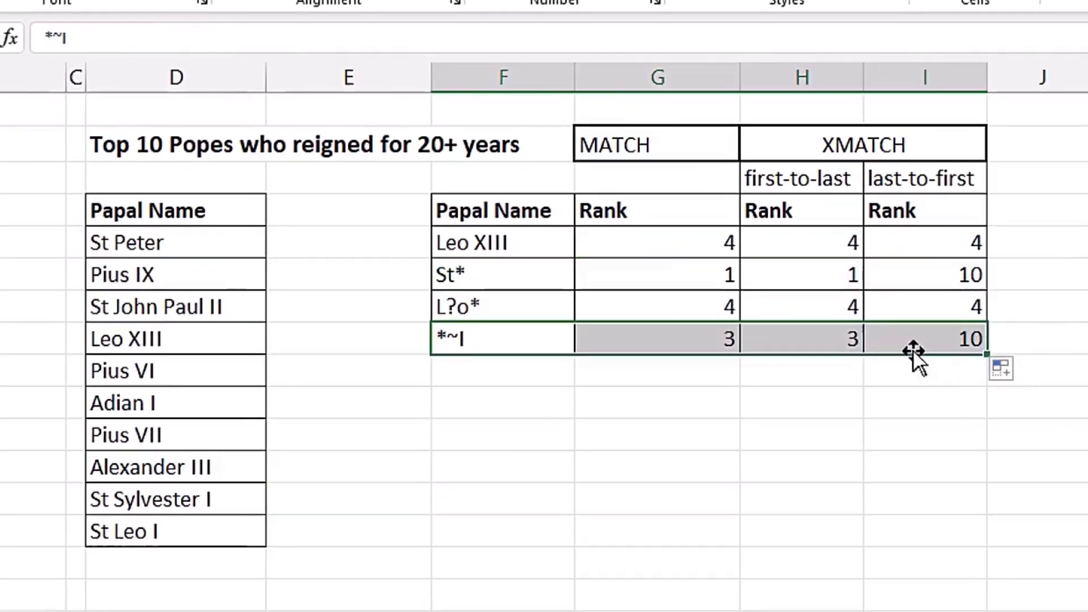
{"action": "left_click", "coordinate": [940, 345]}
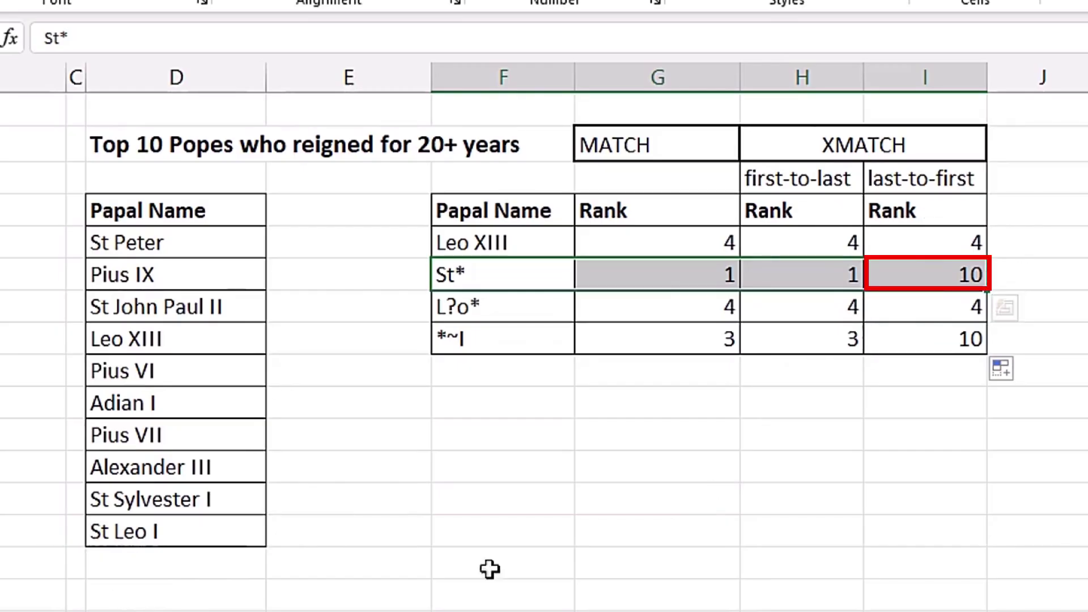
{"action": "left_click", "coordinate": [505, 338]}
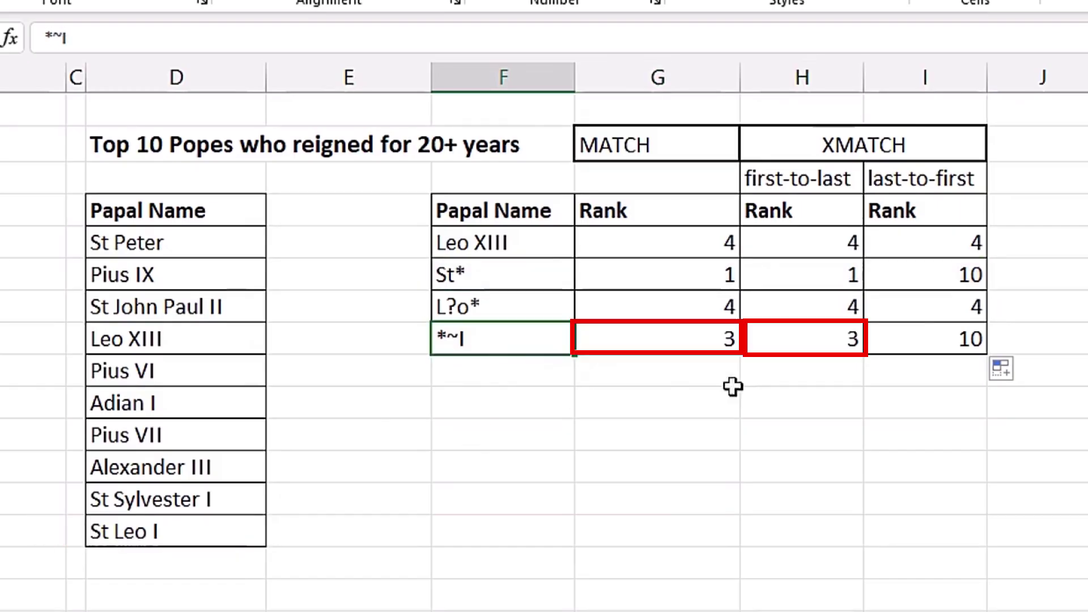
{"action": "left_click", "coordinate": [700, 343]}
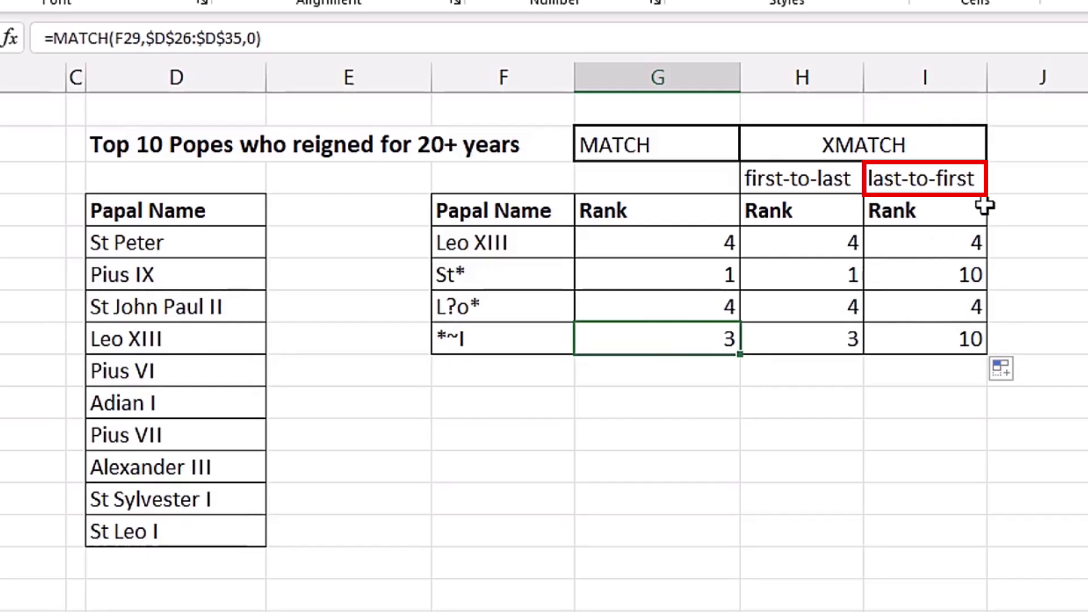
{"action": "left_click", "coordinate": [960, 342]}
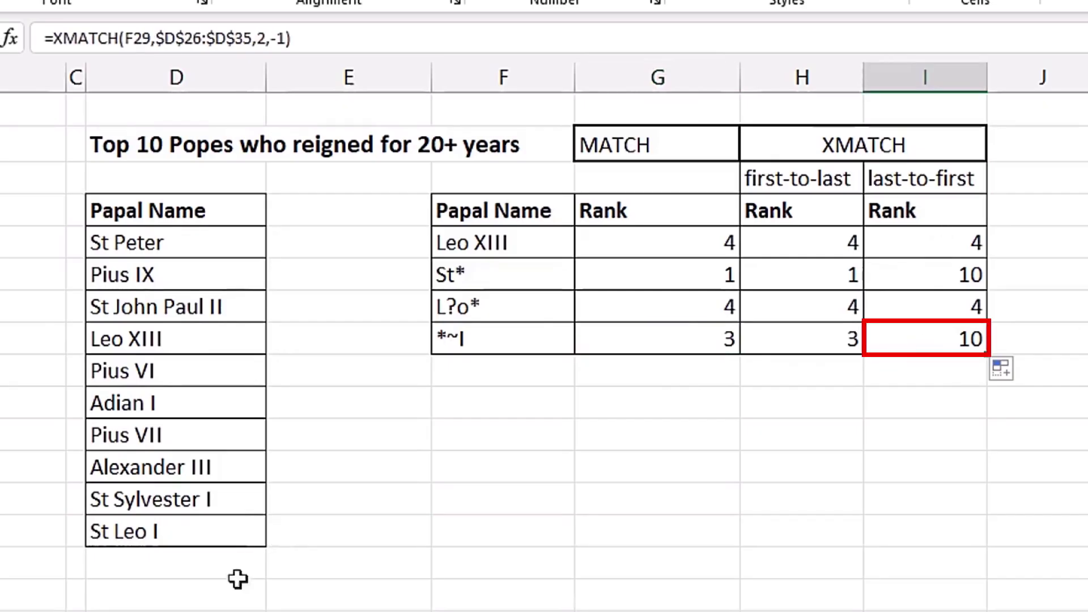
{"action": "left_click", "coordinate": [208, 528]}
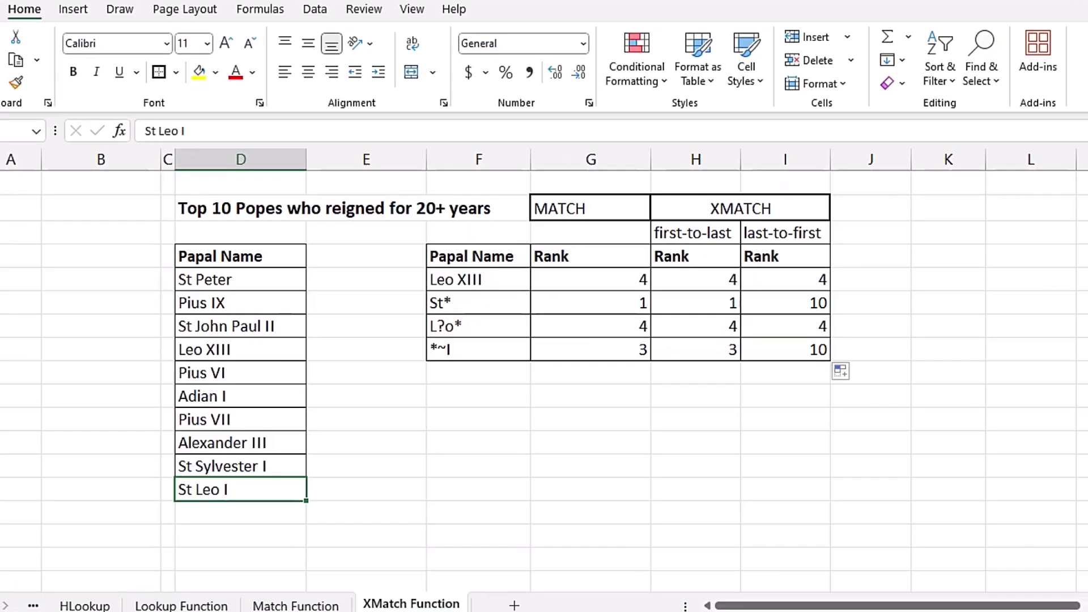
Examine the MATCH rank formula for the $20,500 price in E45 of the House prices table.
{"action": "left_click_drag", "start_coordinate": [1080, 360], "coordinate": [1083, 424]}
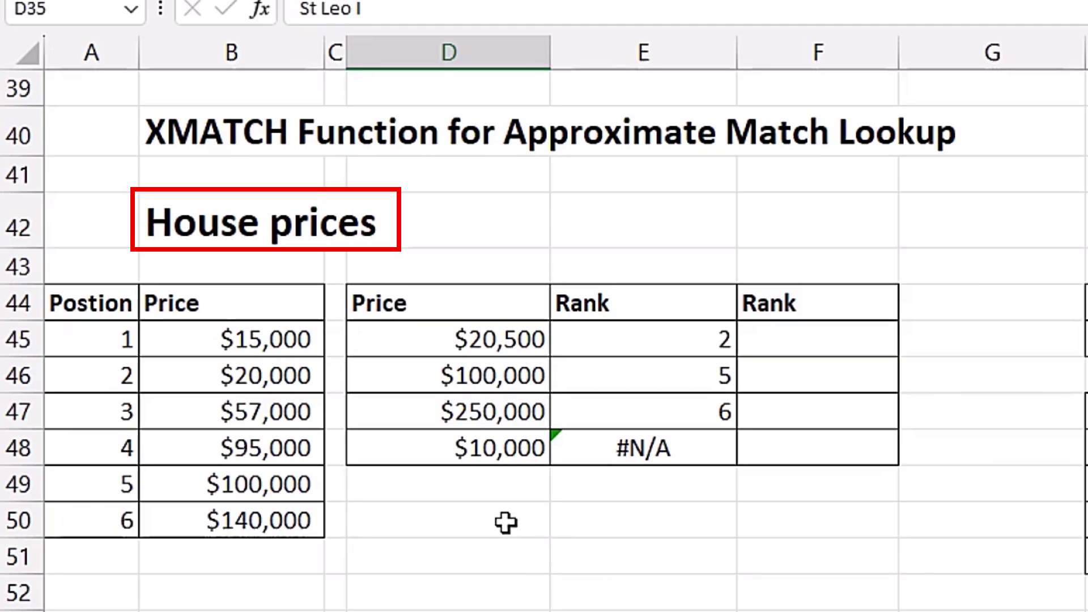
{"action": "double_click", "coordinate": [690, 346]}
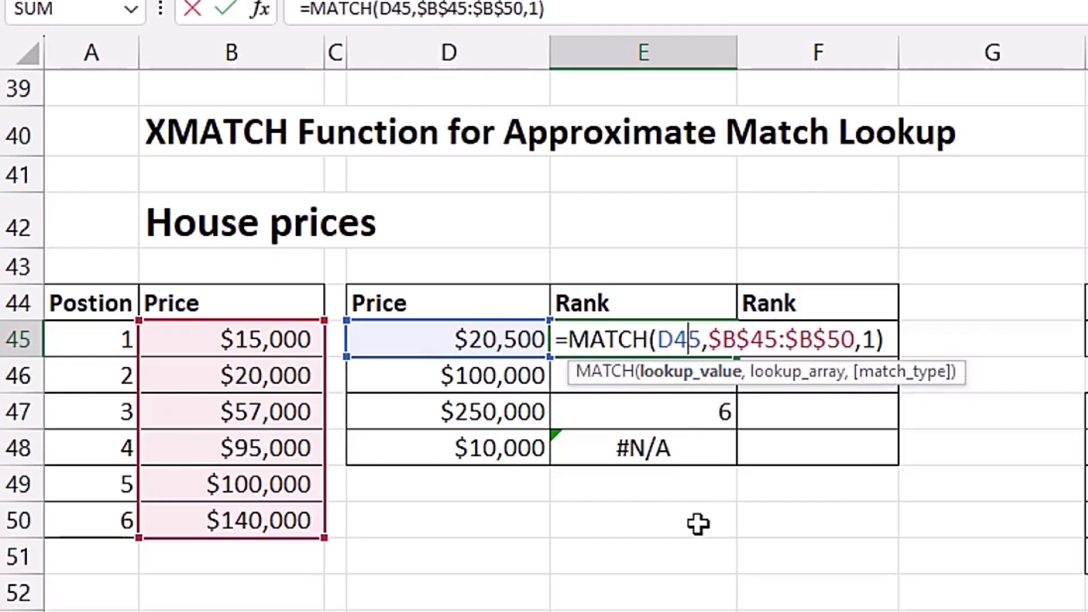
{"action": "key", "text": "ctrl+Return"}
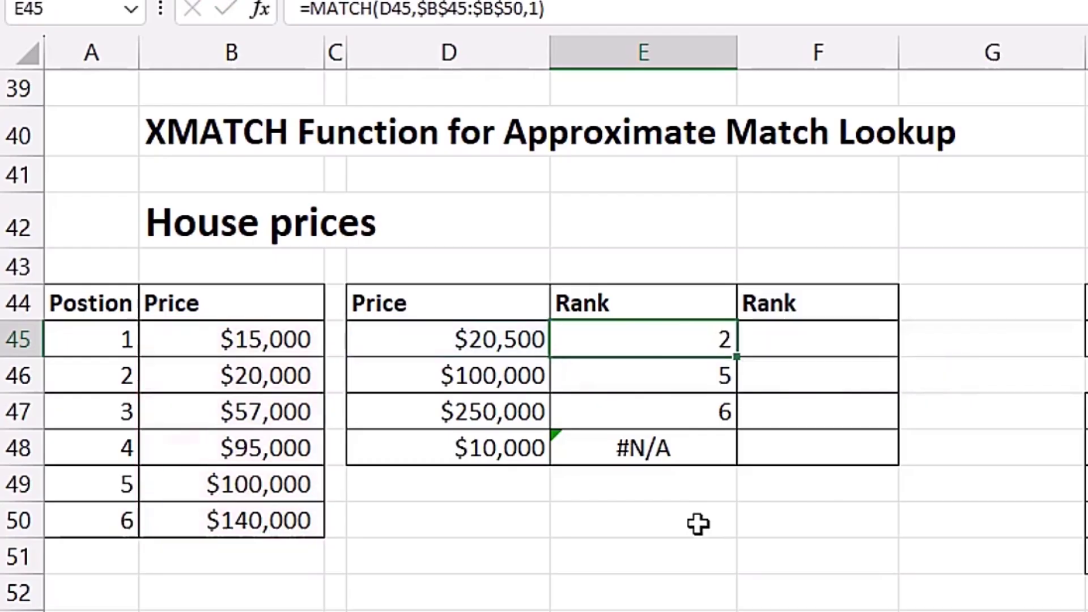
Begin an XMATCH formula in F45 with D45 as lookup value and the absolute range $B$45:$B$50 as lookup array.
{"action": "left_click", "coordinate": [803, 339]}
{"action": "type", "text": "=xma"}
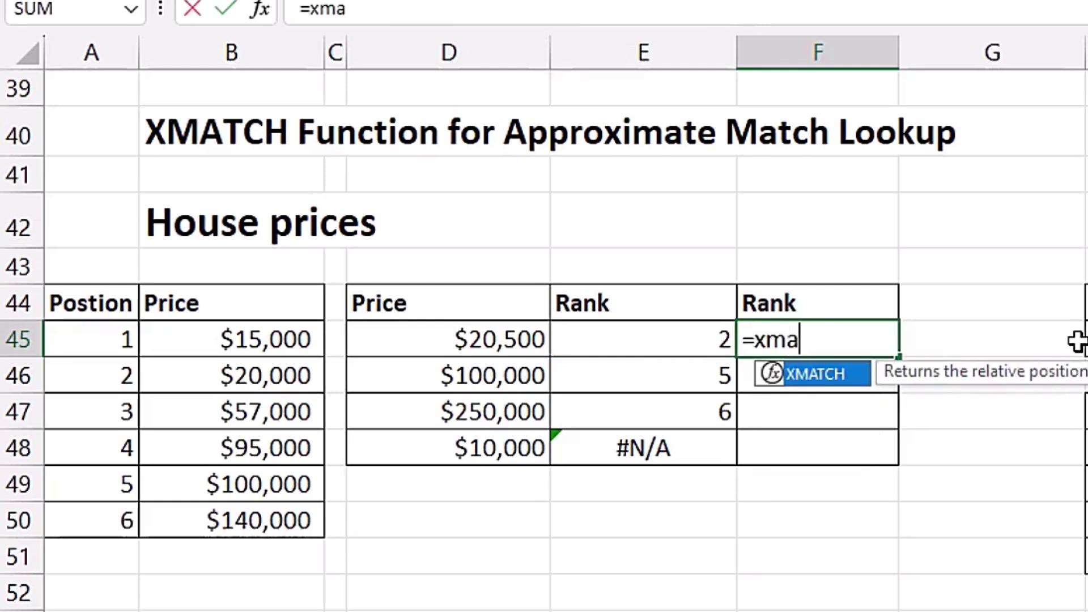
{"action": "key", "text": "Tab"}
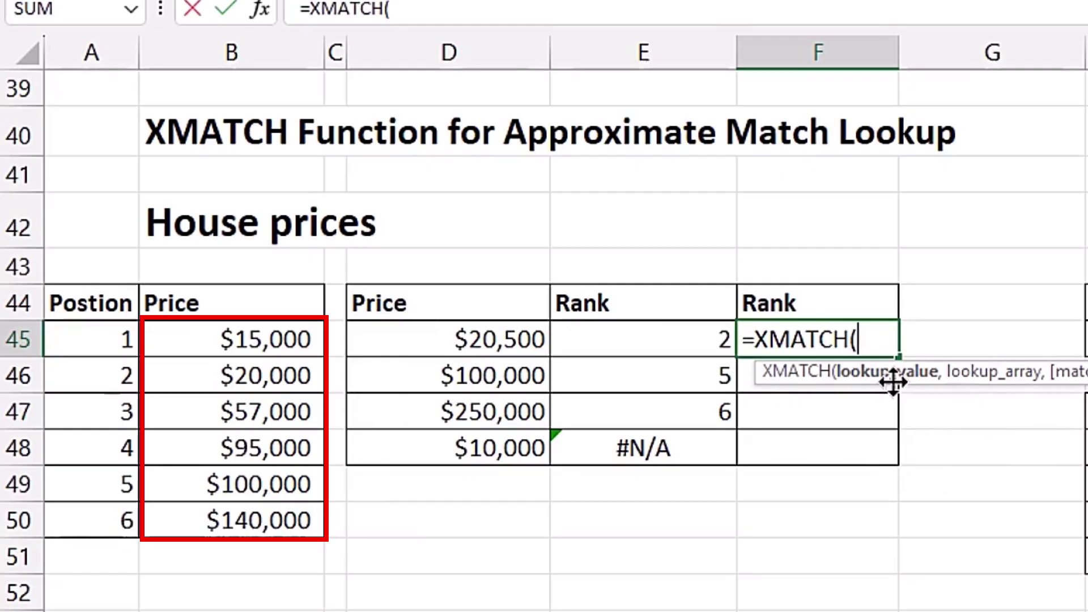
{"action": "left_click", "coordinate": [512, 336]}
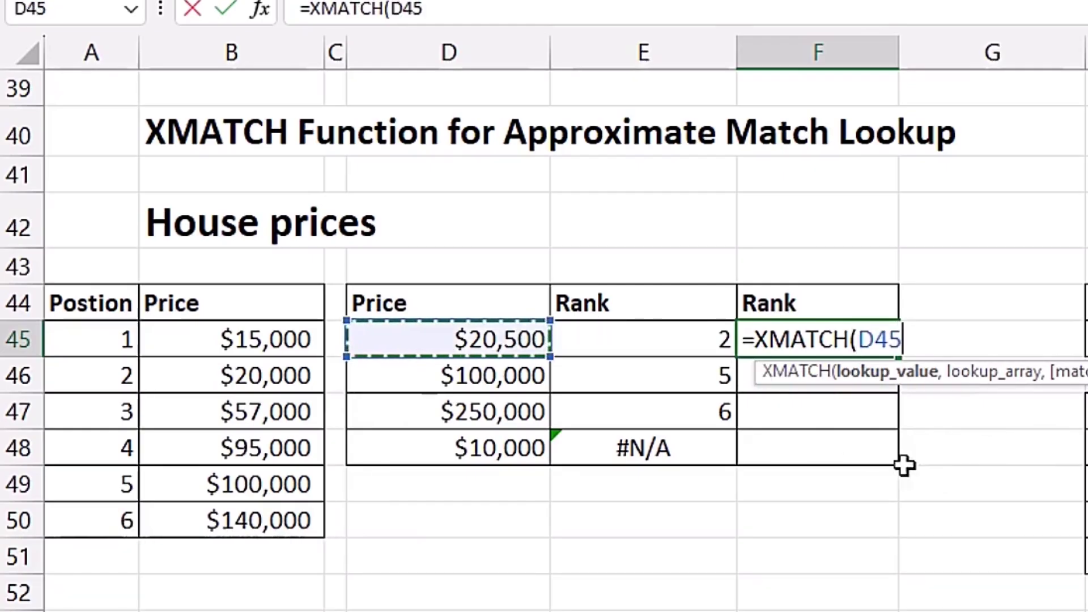
{"action": "type", "text": ","}
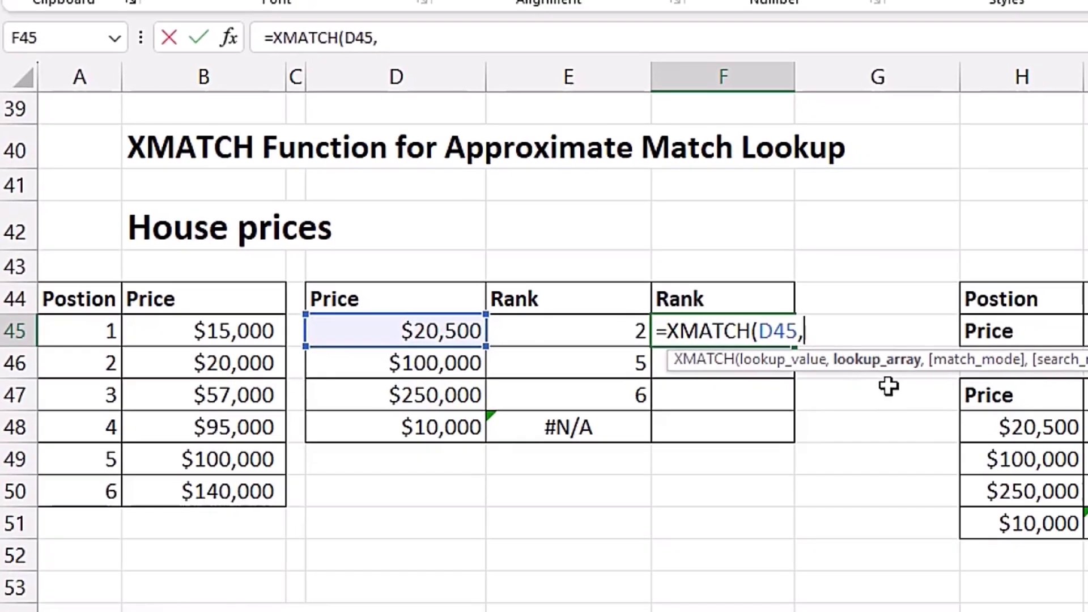
{"action": "left_click_drag", "start_coordinate": [227, 333], "coordinate": [261, 480]}
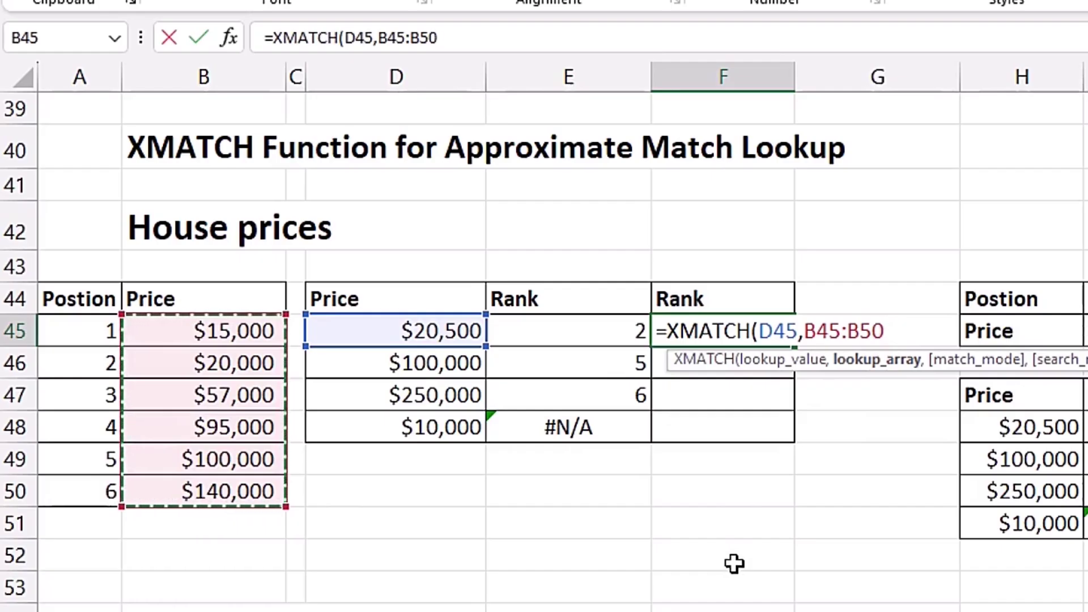
{"action": "key", "text": "F4"}
Complete the F45 formula with next-smaller match mode -1 and ascending binary search mode 2, and fill it down to F48.
{"action": "type", "text": ","}
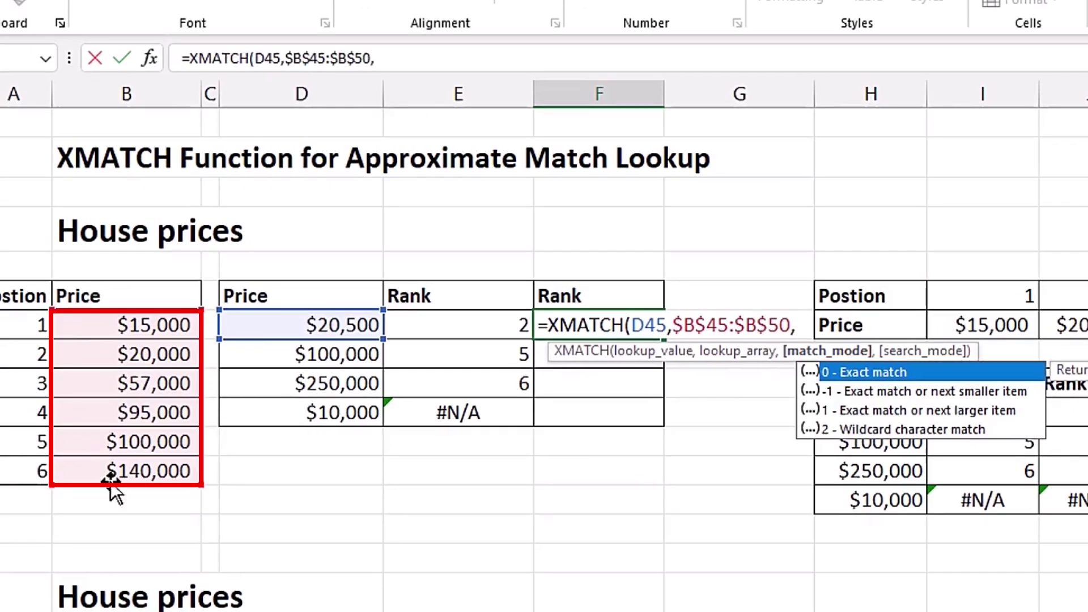
{"action": "key", "text": "Down"}
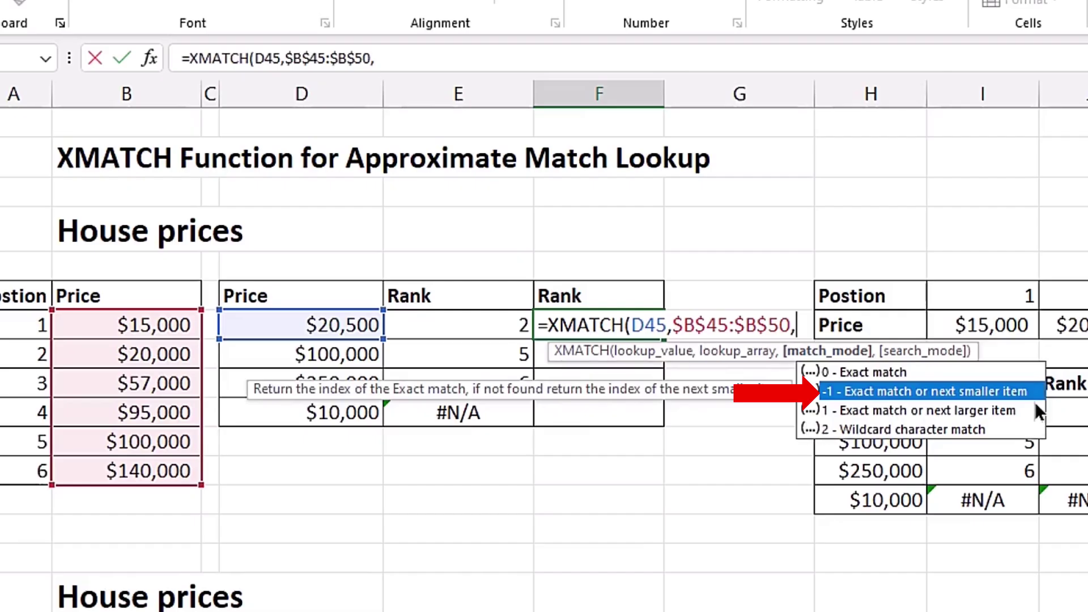
{"action": "key", "text": "Tab"}
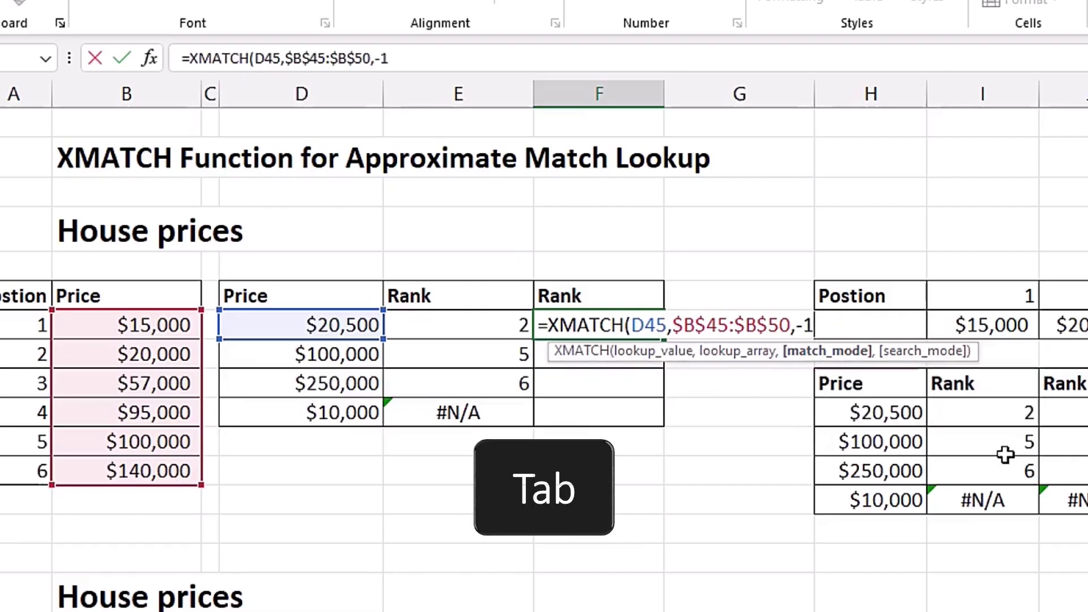
{"action": "type", "text": ","}
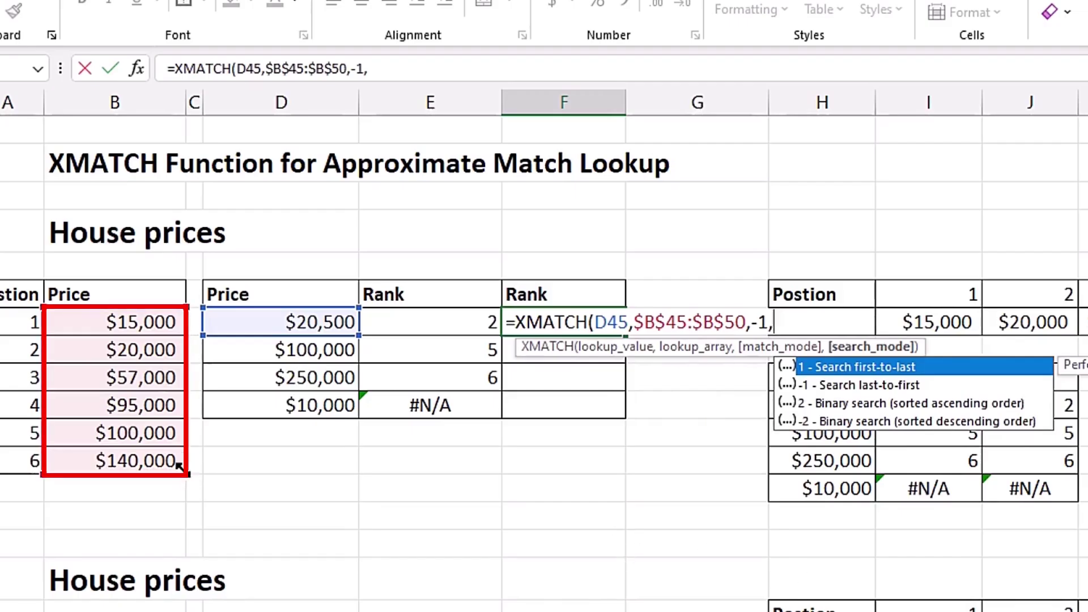
{"action": "key", "text": "Down"}
{"action": "key", "text": "Down"}
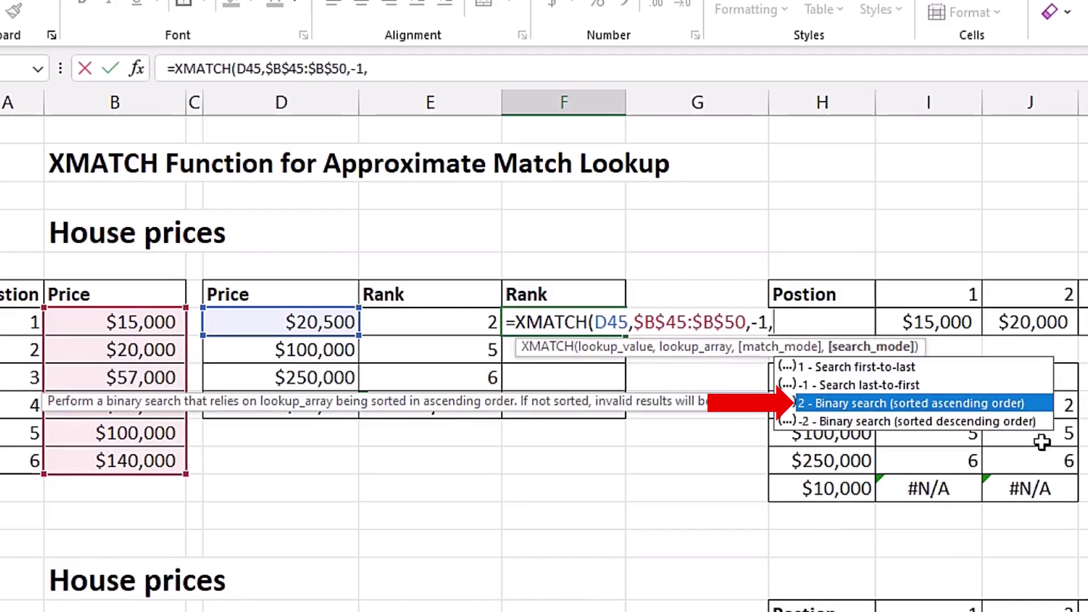
{"action": "key", "text": "Tab"}
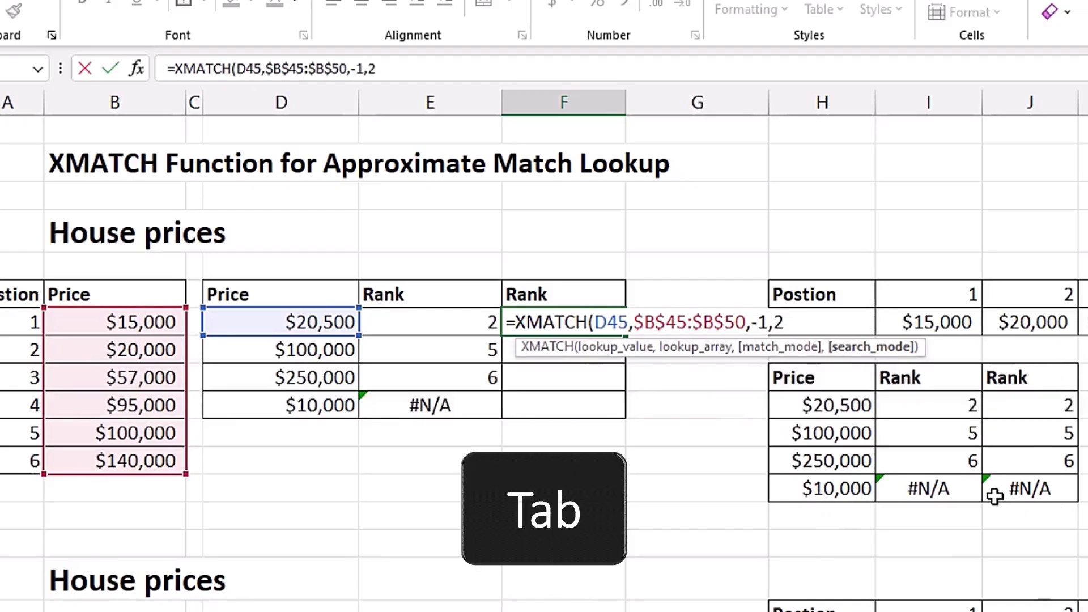
{"action": "type", "text": ")"}
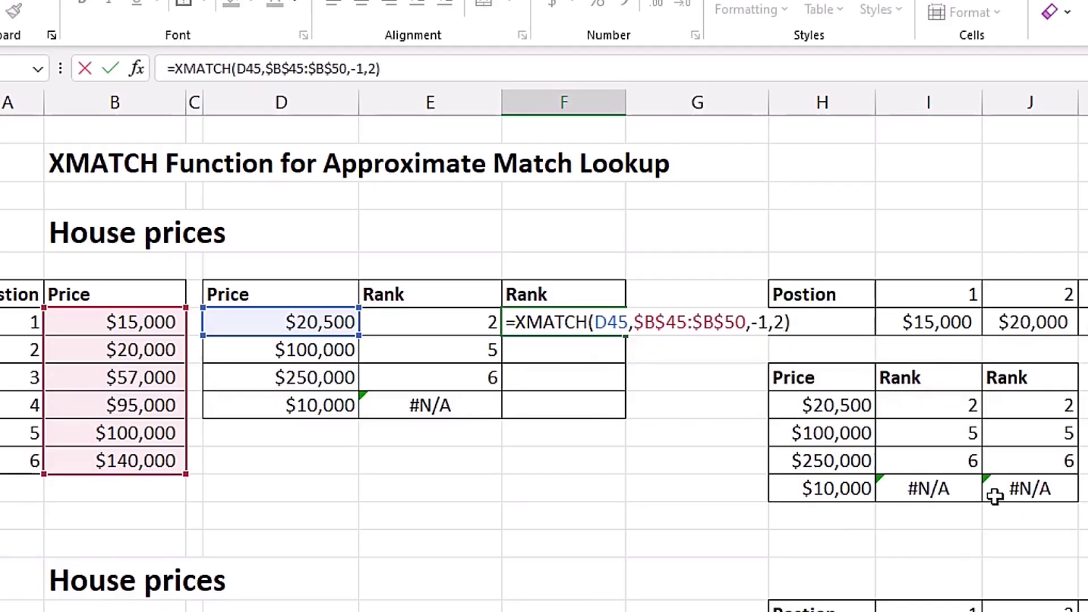
{"action": "key", "text": "ctrl+Return"}
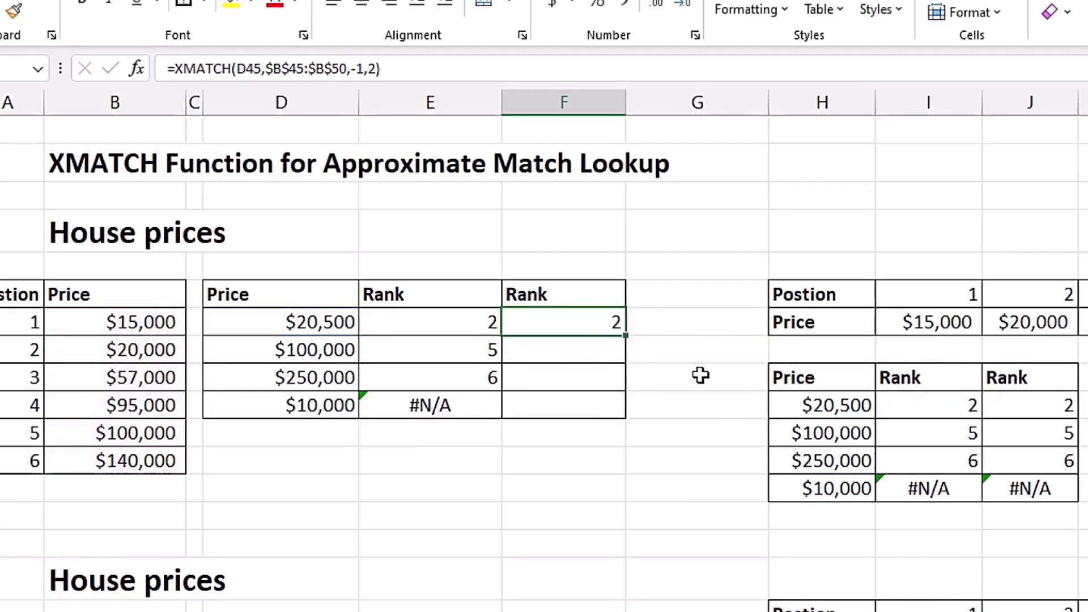
{"action": "left_click_drag", "start_coordinate": [624, 338], "coordinate": [617, 418]}
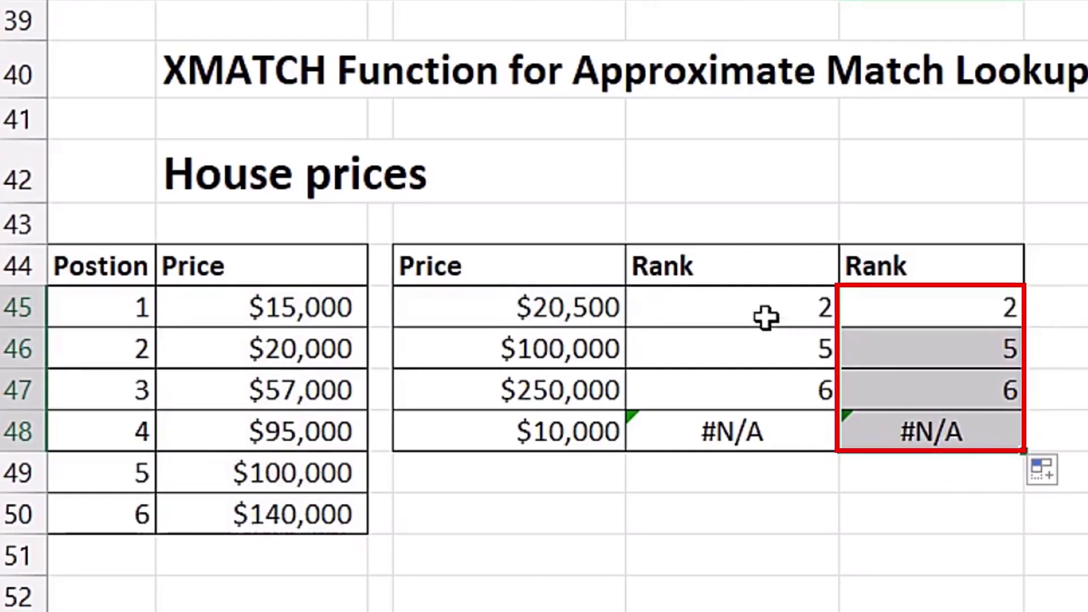
Examine the MATCH rank formulas for the $20,500 and $100,000 prices in E45 and E46.
{"action": "double_click", "coordinate": [748, 304]}
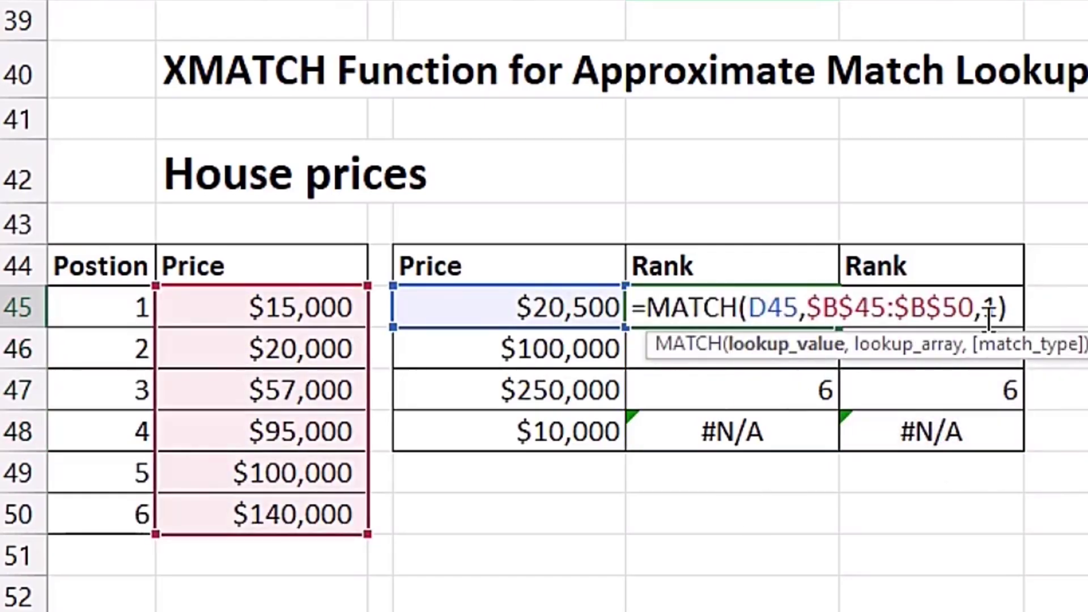
{"action": "key", "text": "Escape"}
{"action": "double_click", "coordinate": [777, 352]}
{"action": "key", "text": "Escape"}
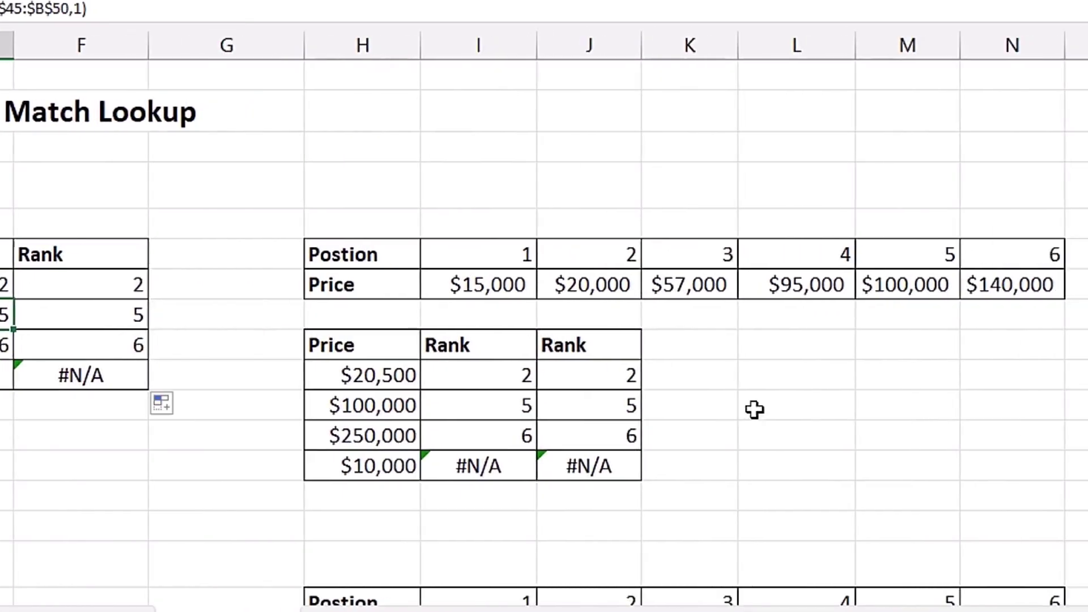
Compare the MATCH formula in I48 with the XMATCH formula in J48 for the horizontal house price table.
{"action": "double_click", "coordinate": [525, 380]}
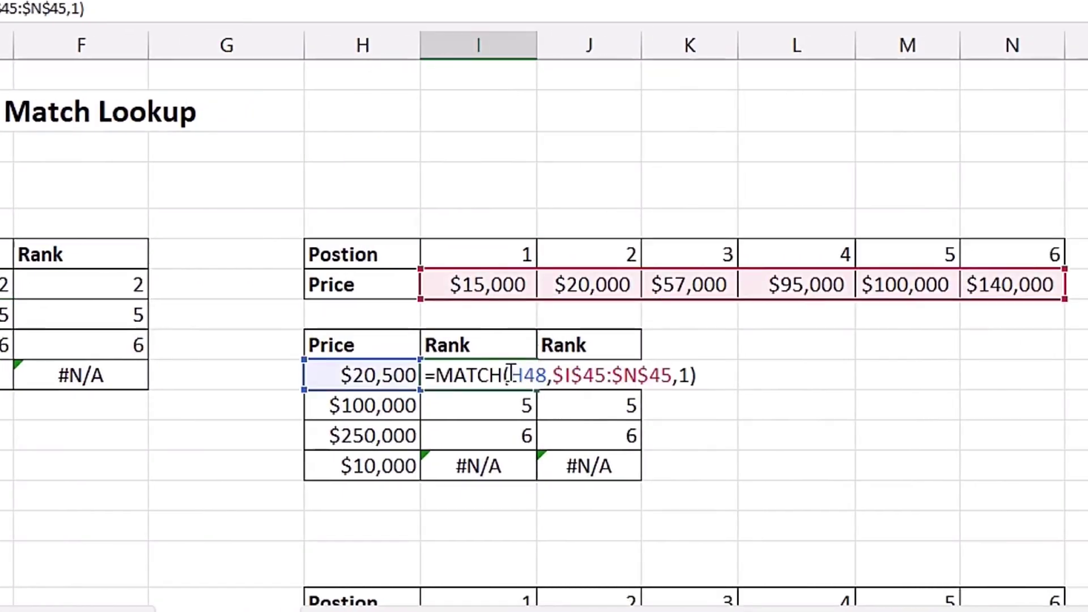
{"action": "double_click", "coordinate": [599, 374]}
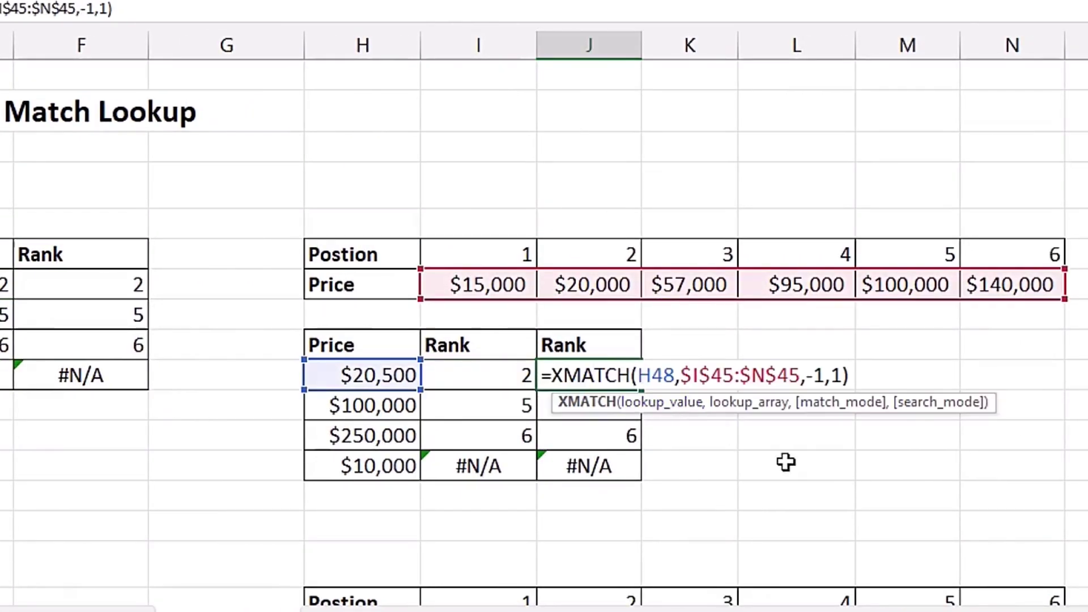
{"action": "key", "text": "ctrl+Return"}
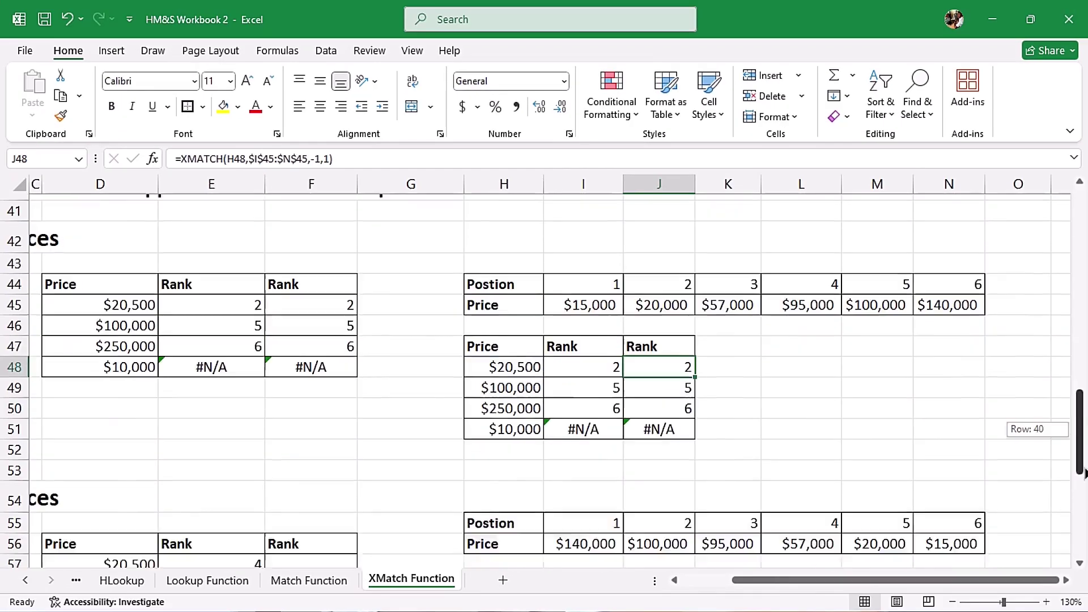
Begin an XMATCH formula in F57 with D57 as lookup value and the absolute range $B$57:$B$62 as lookup array.
{"action": "left_click_drag", "start_coordinate": [1080, 479], "coordinate": [1083, 507]}
{"action": "scroll", "coordinate": [160, 241], "scroll_direction": "left", "scroll_amount": 2}
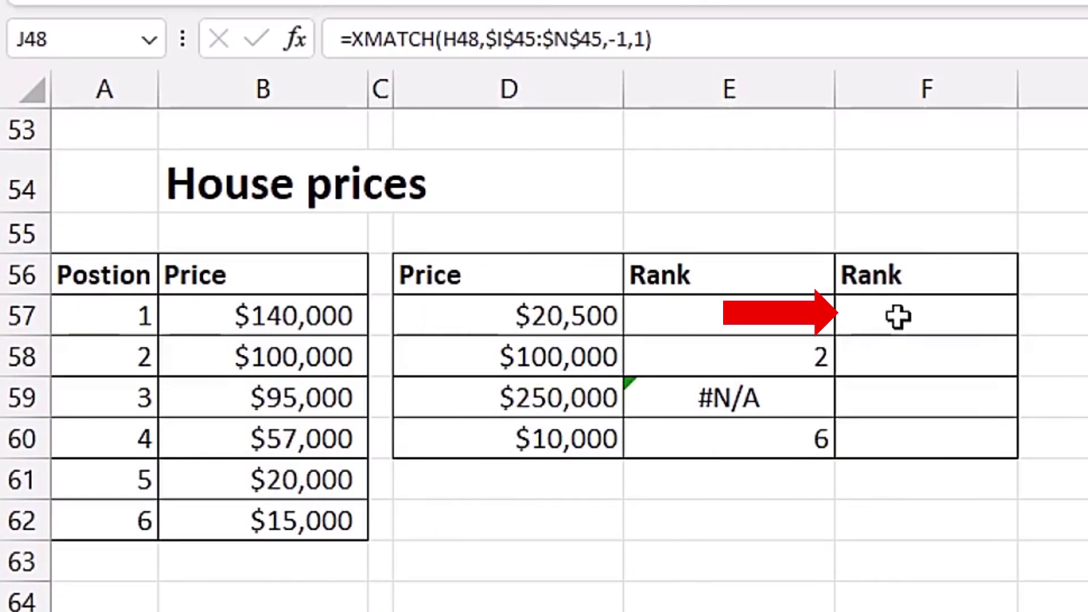
{"action": "left_click", "coordinate": [842, 315]}
{"action": "type", "text": "="}
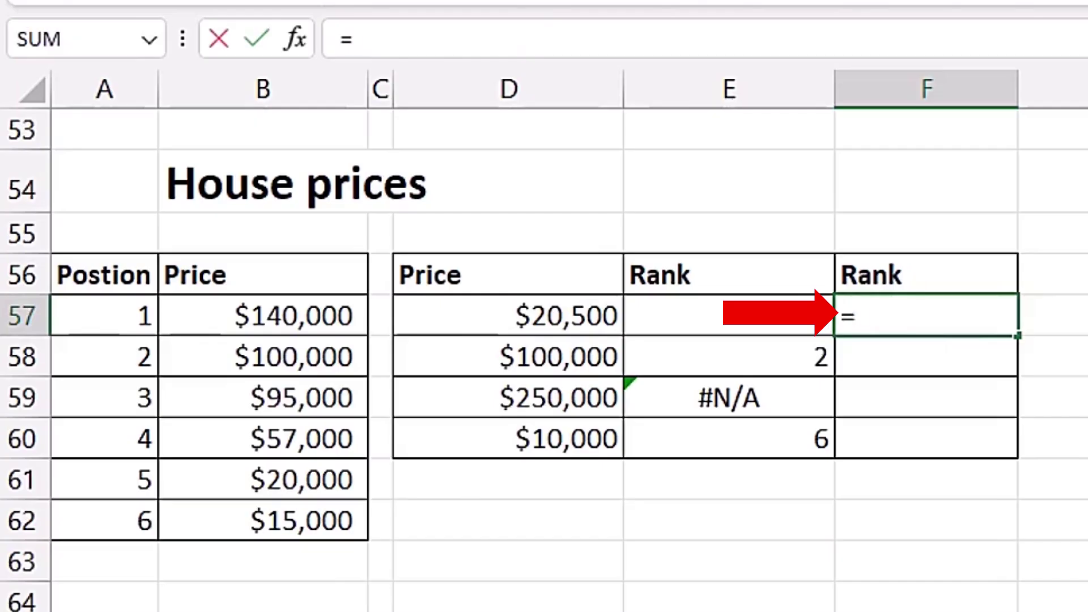
{"action": "type", "text": "xmat"}
{"action": "key", "text": "Tab"}
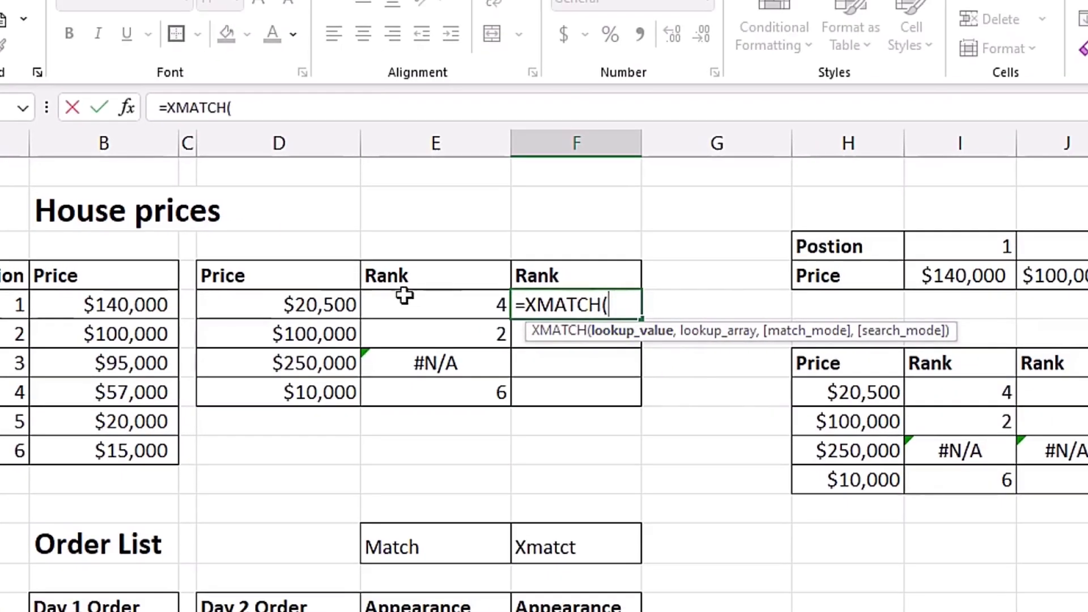
{"action": "left_click", "coordinate": [277, 309]}
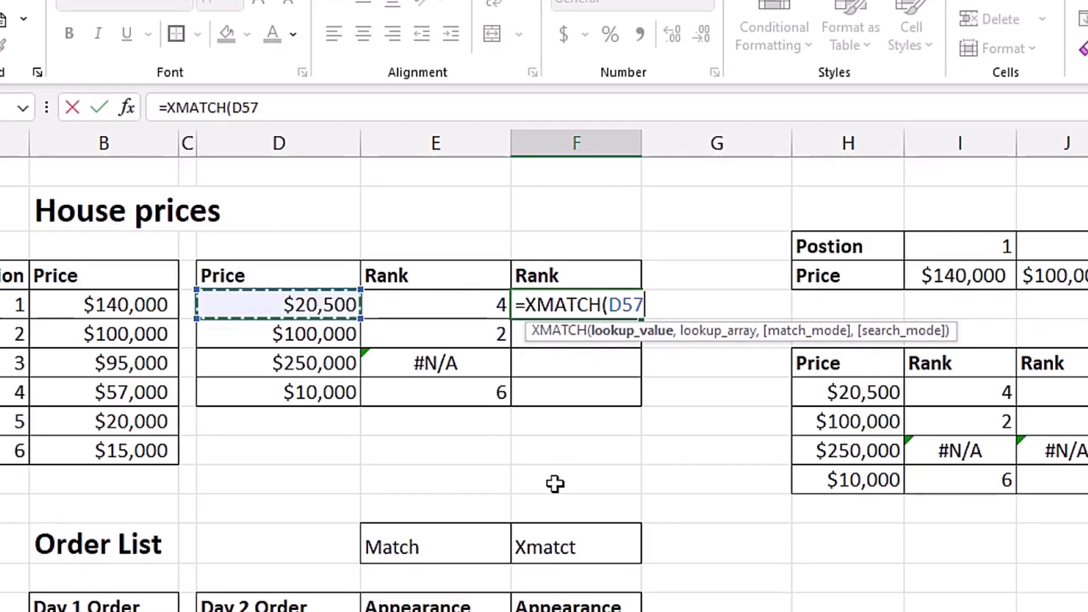
{"action": "type", "text": ","}
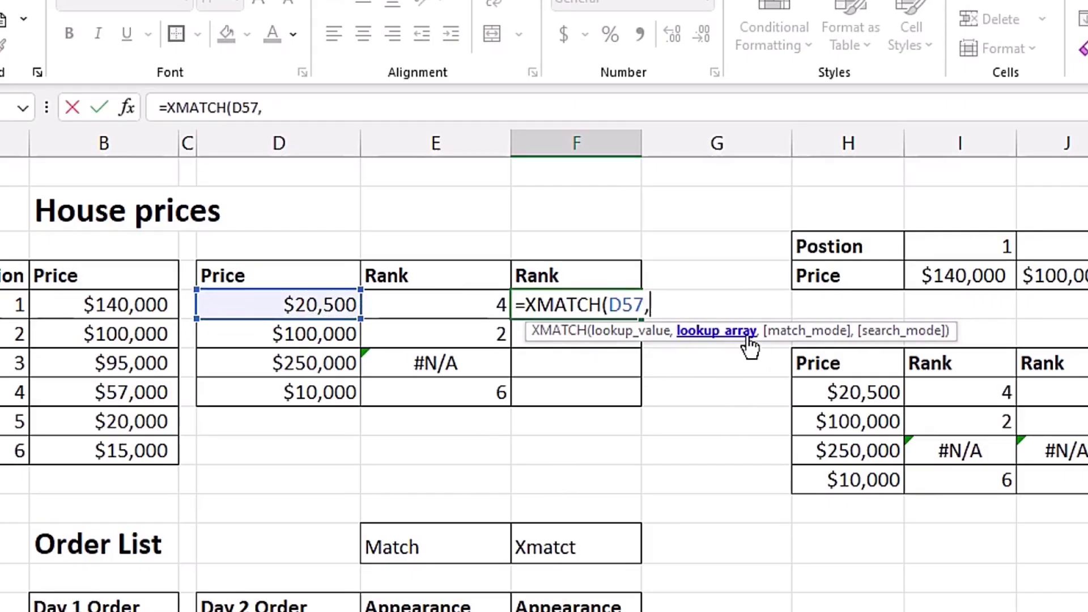
{"action": "left_click_drag", "start_coordinate": [75, 305], "coordinate": [78, 459]}
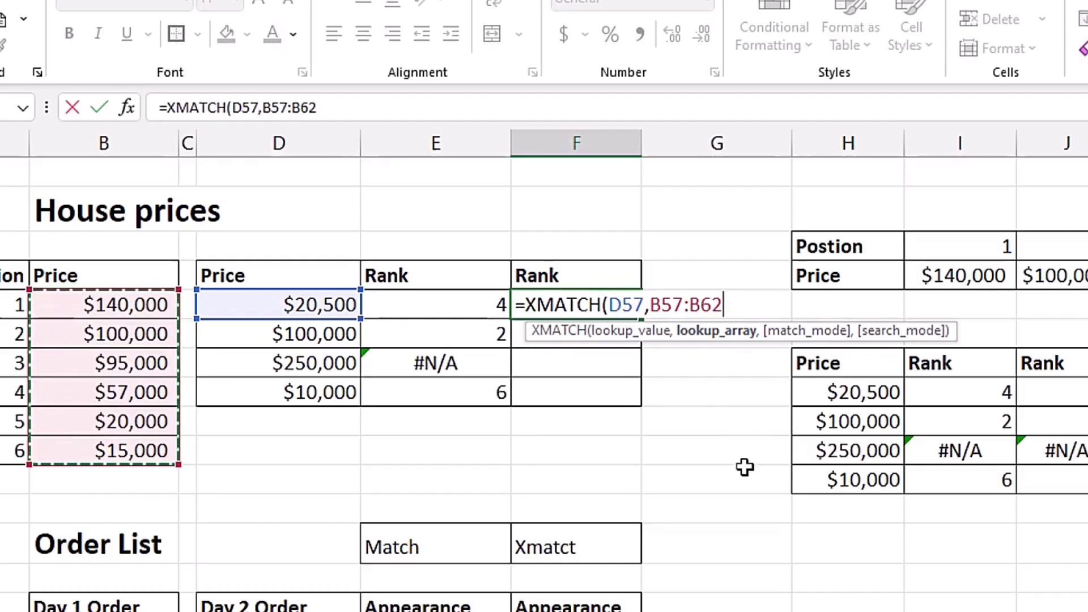
{"action": "key", "text": "F4"}
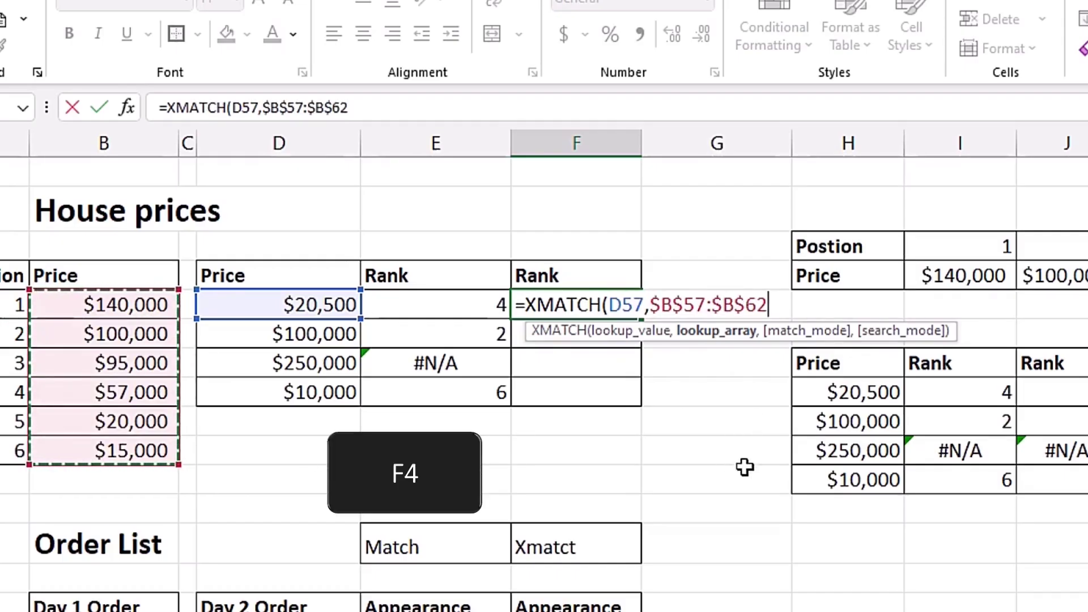
Complete the F57 formula with next-larger match mode 1 and descending binary search mode -2, and fill it down to F60.
{"action": "type", "text": ","}
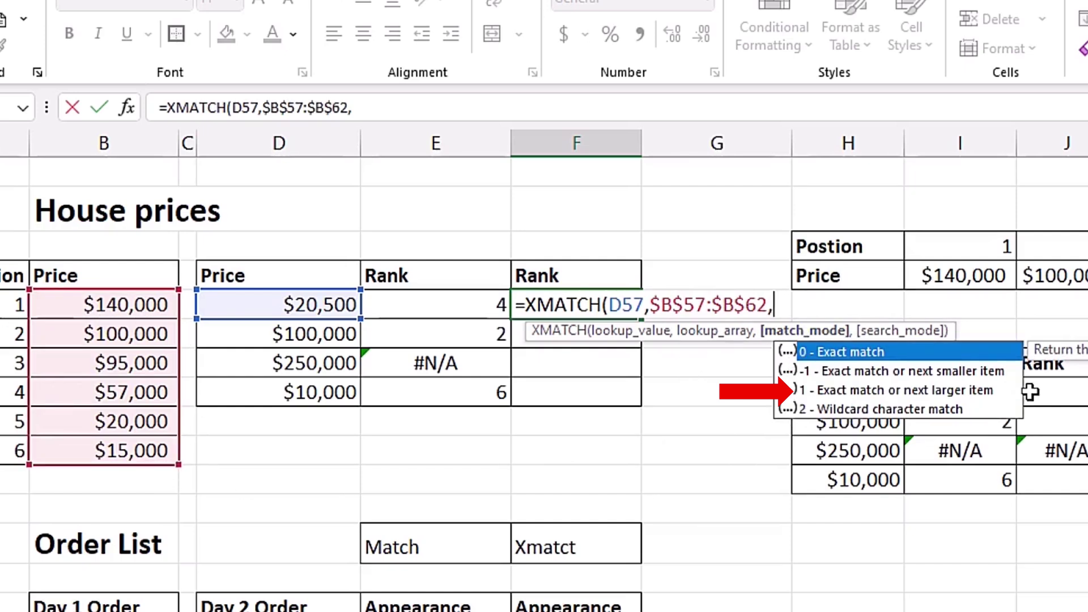
{"action": "double_click", "coordinate": [921, 391]}
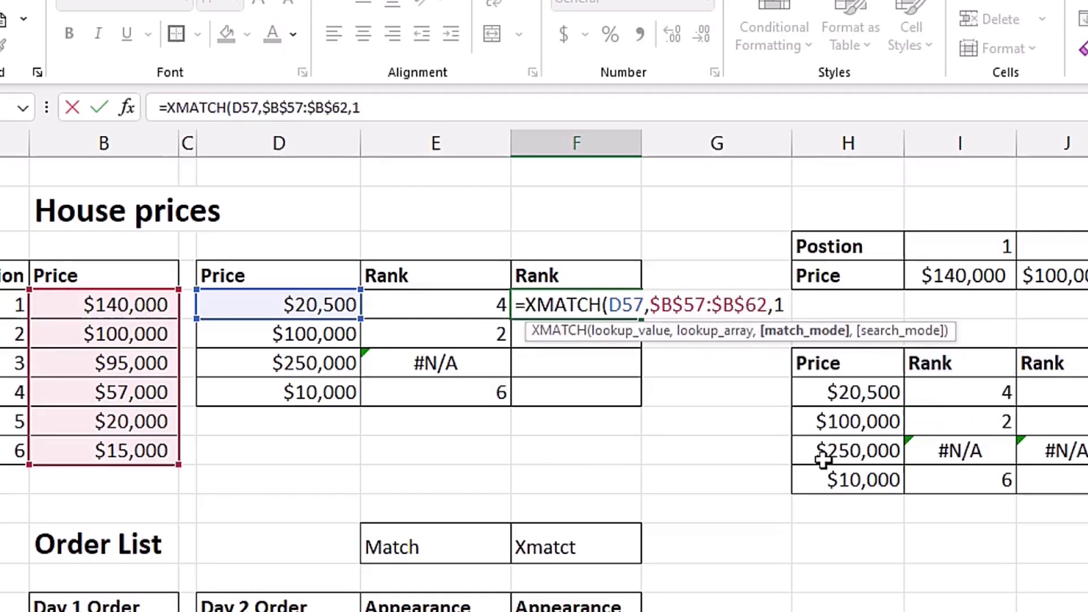
{"action": "type", "text": ","}
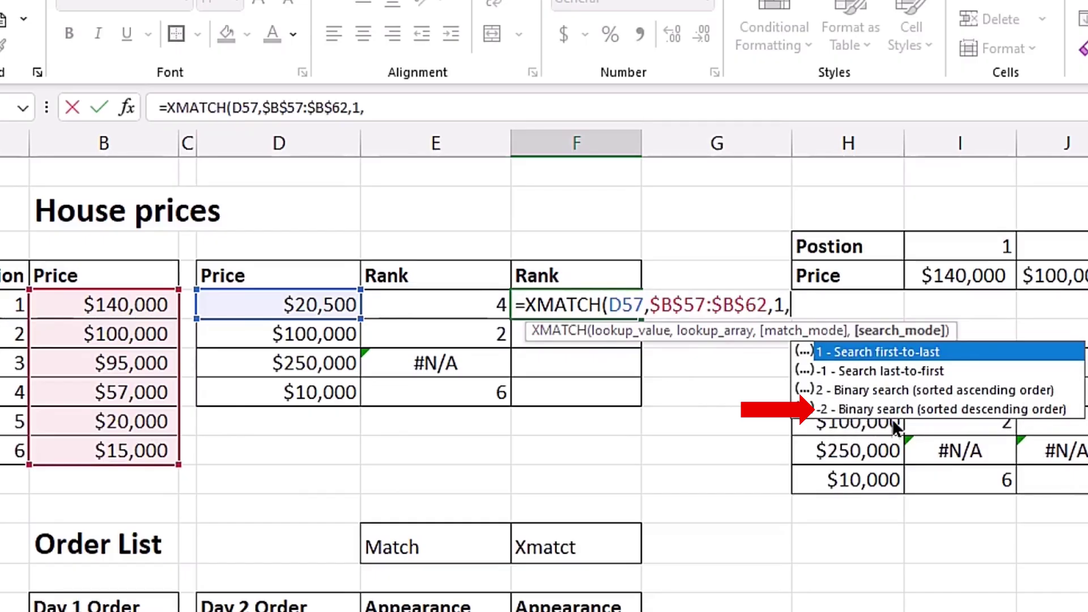
{"action": "double_click", "coordinate": [945, 410]}
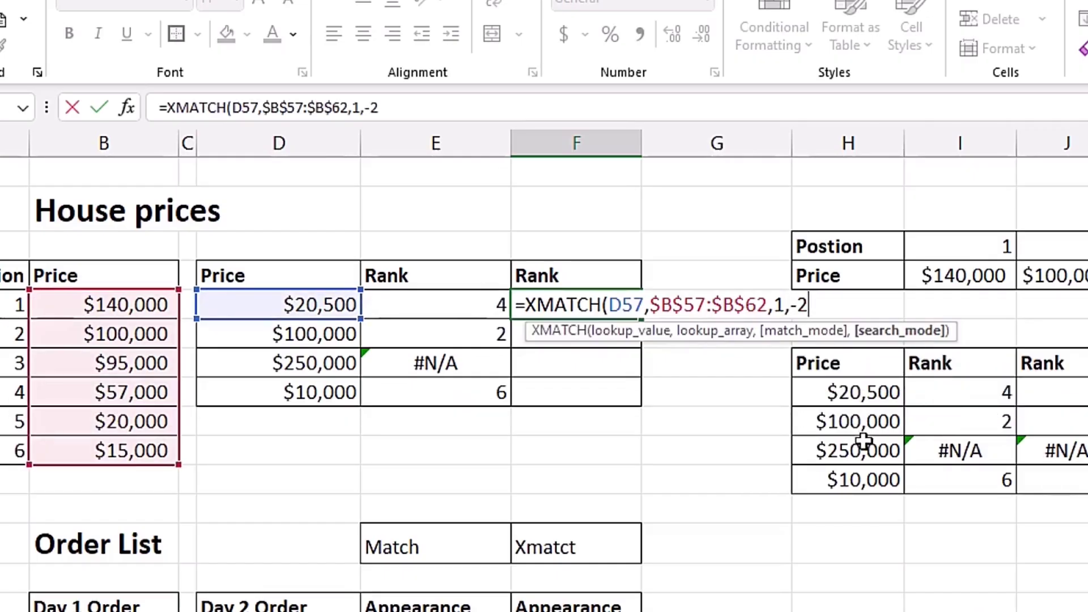
{"action": "type", "text": ")"}
{"action": "key", "text": "ctrl+Return"}
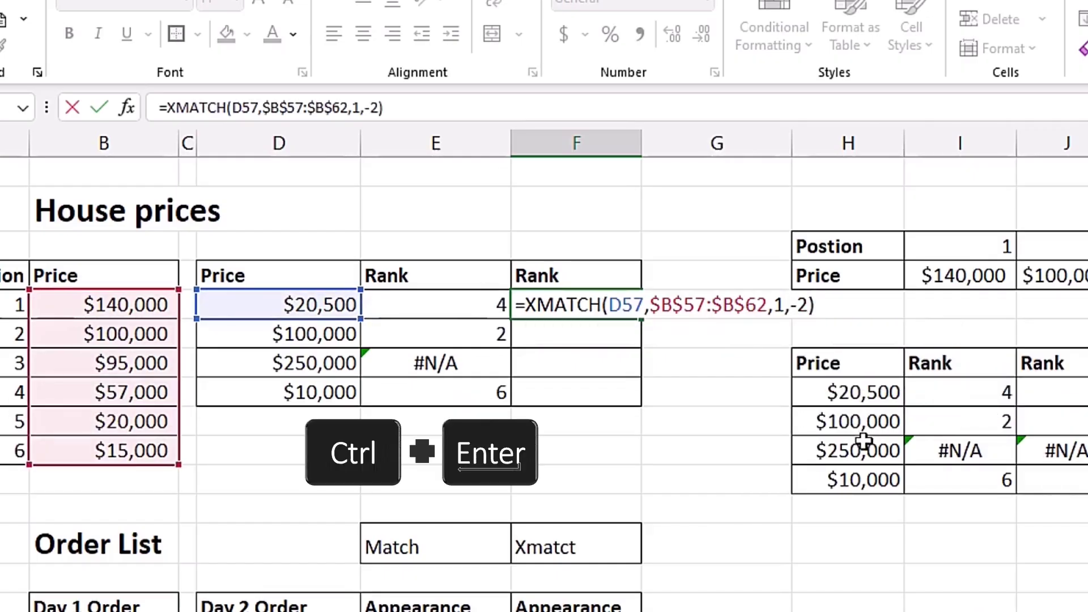
{"action": "left_click_drag", "start_coordinate": [642, 319], "coordinate": [639, 415]}
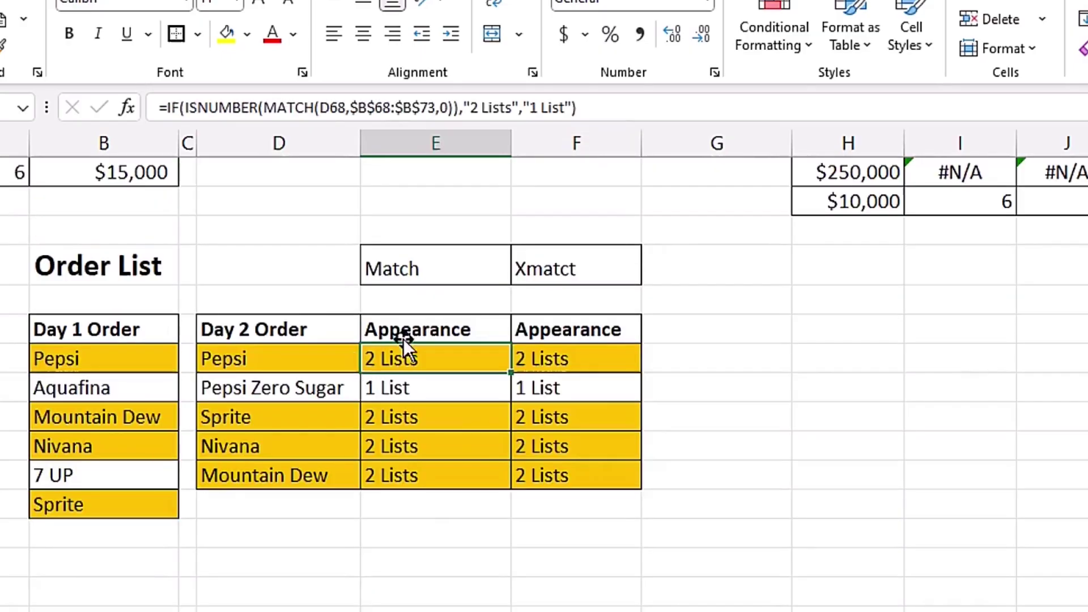
Compare the MATCH and XMATCH versions of the IF/ISNUMBER formula for Pepsi in E68 and F68 of the Order List.
{"action": "double_click", "coordinate": [429, 359]}
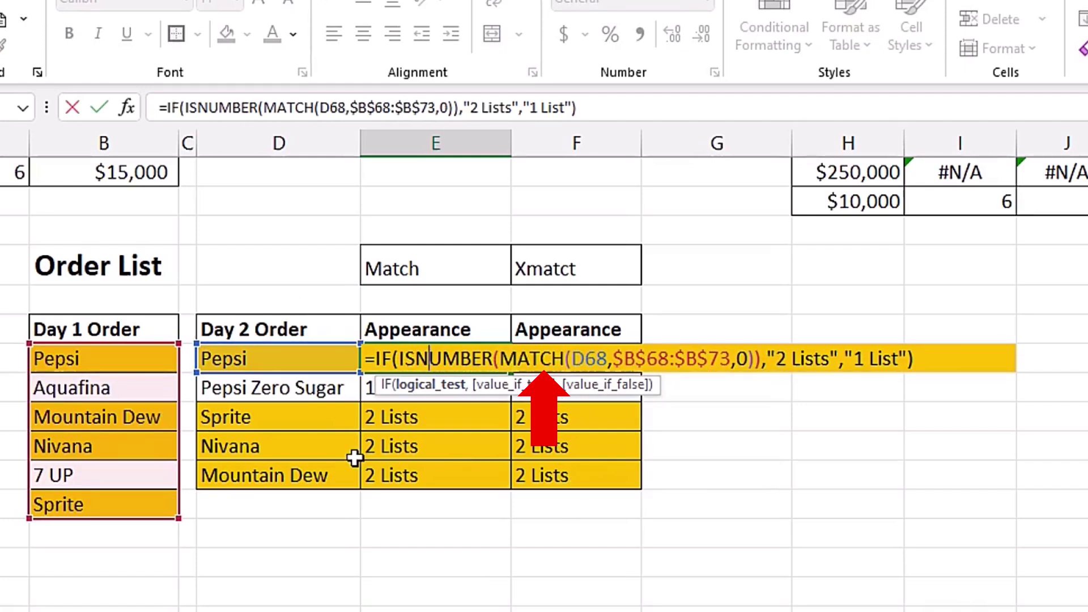
{"action": "key", "text": "Escape"}
{"action": "double_click", "coordinate": [592, 358]}
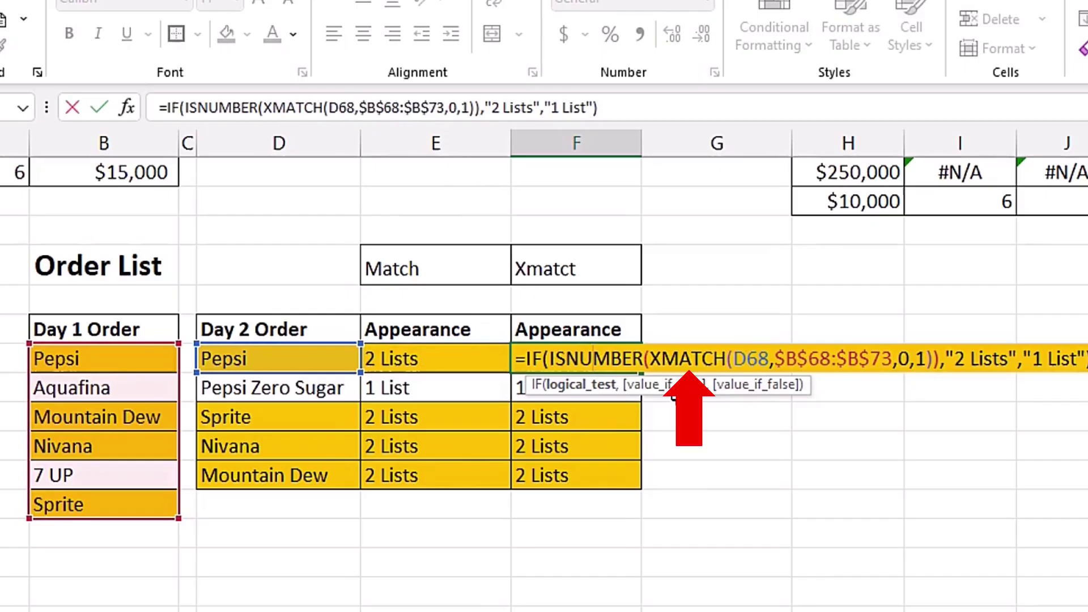